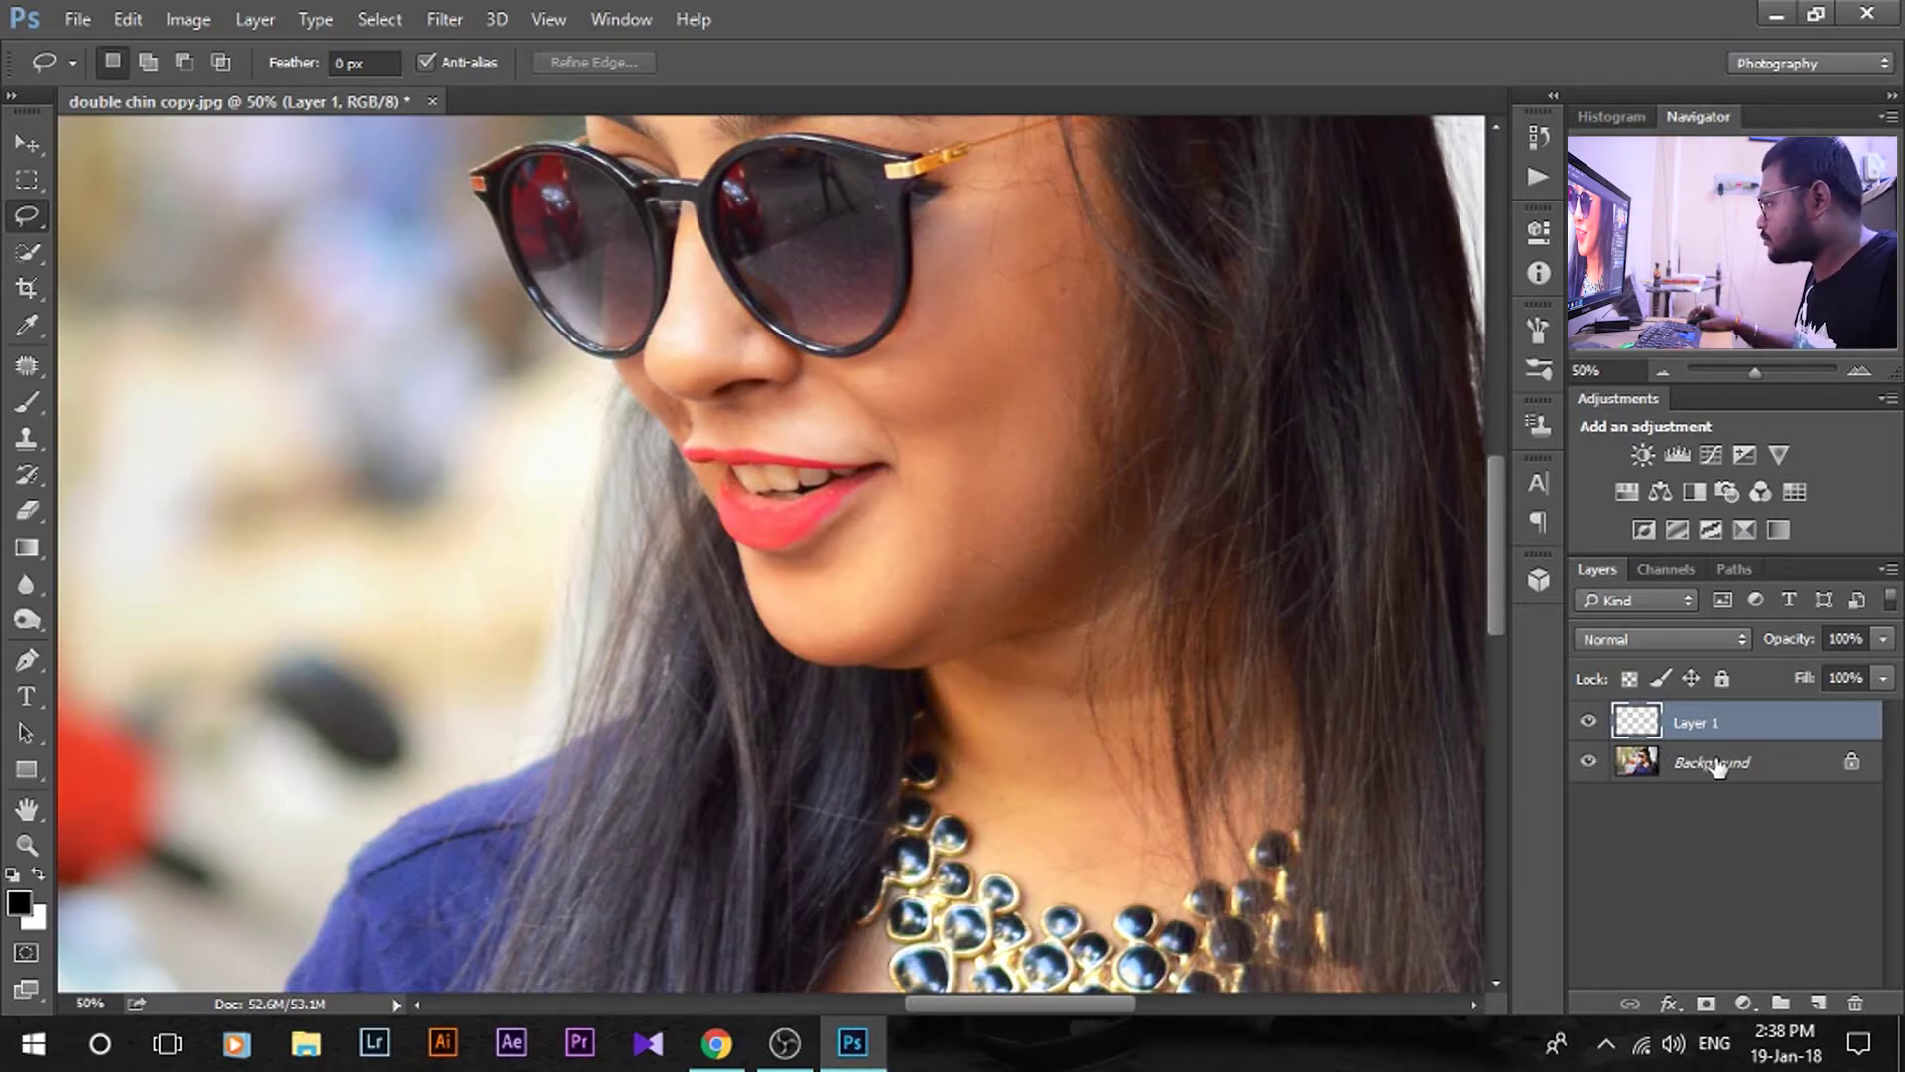
# Step: Hide the Background layer to inspect the isolated chin patch on Layer 1, and show it again
pyautogui.click(1677, 774)
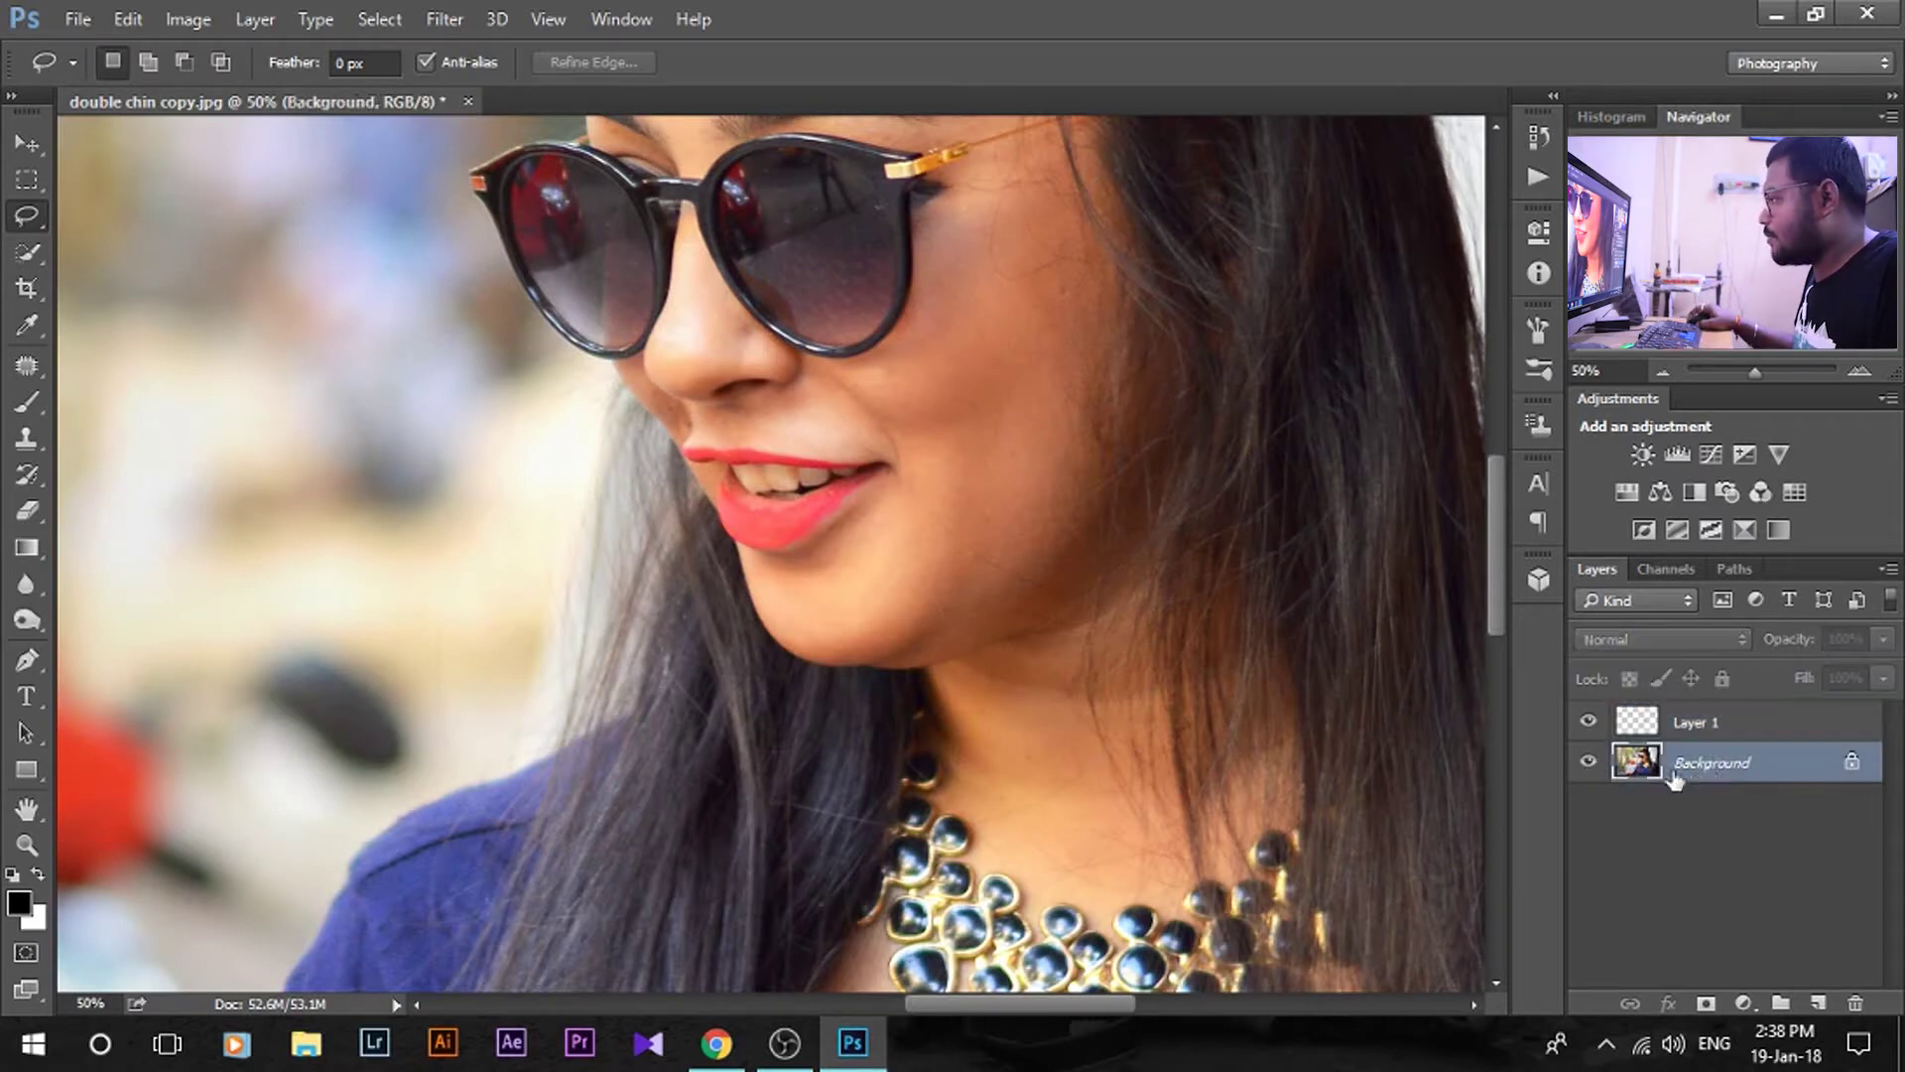
pyautogui.click(1589, 767)
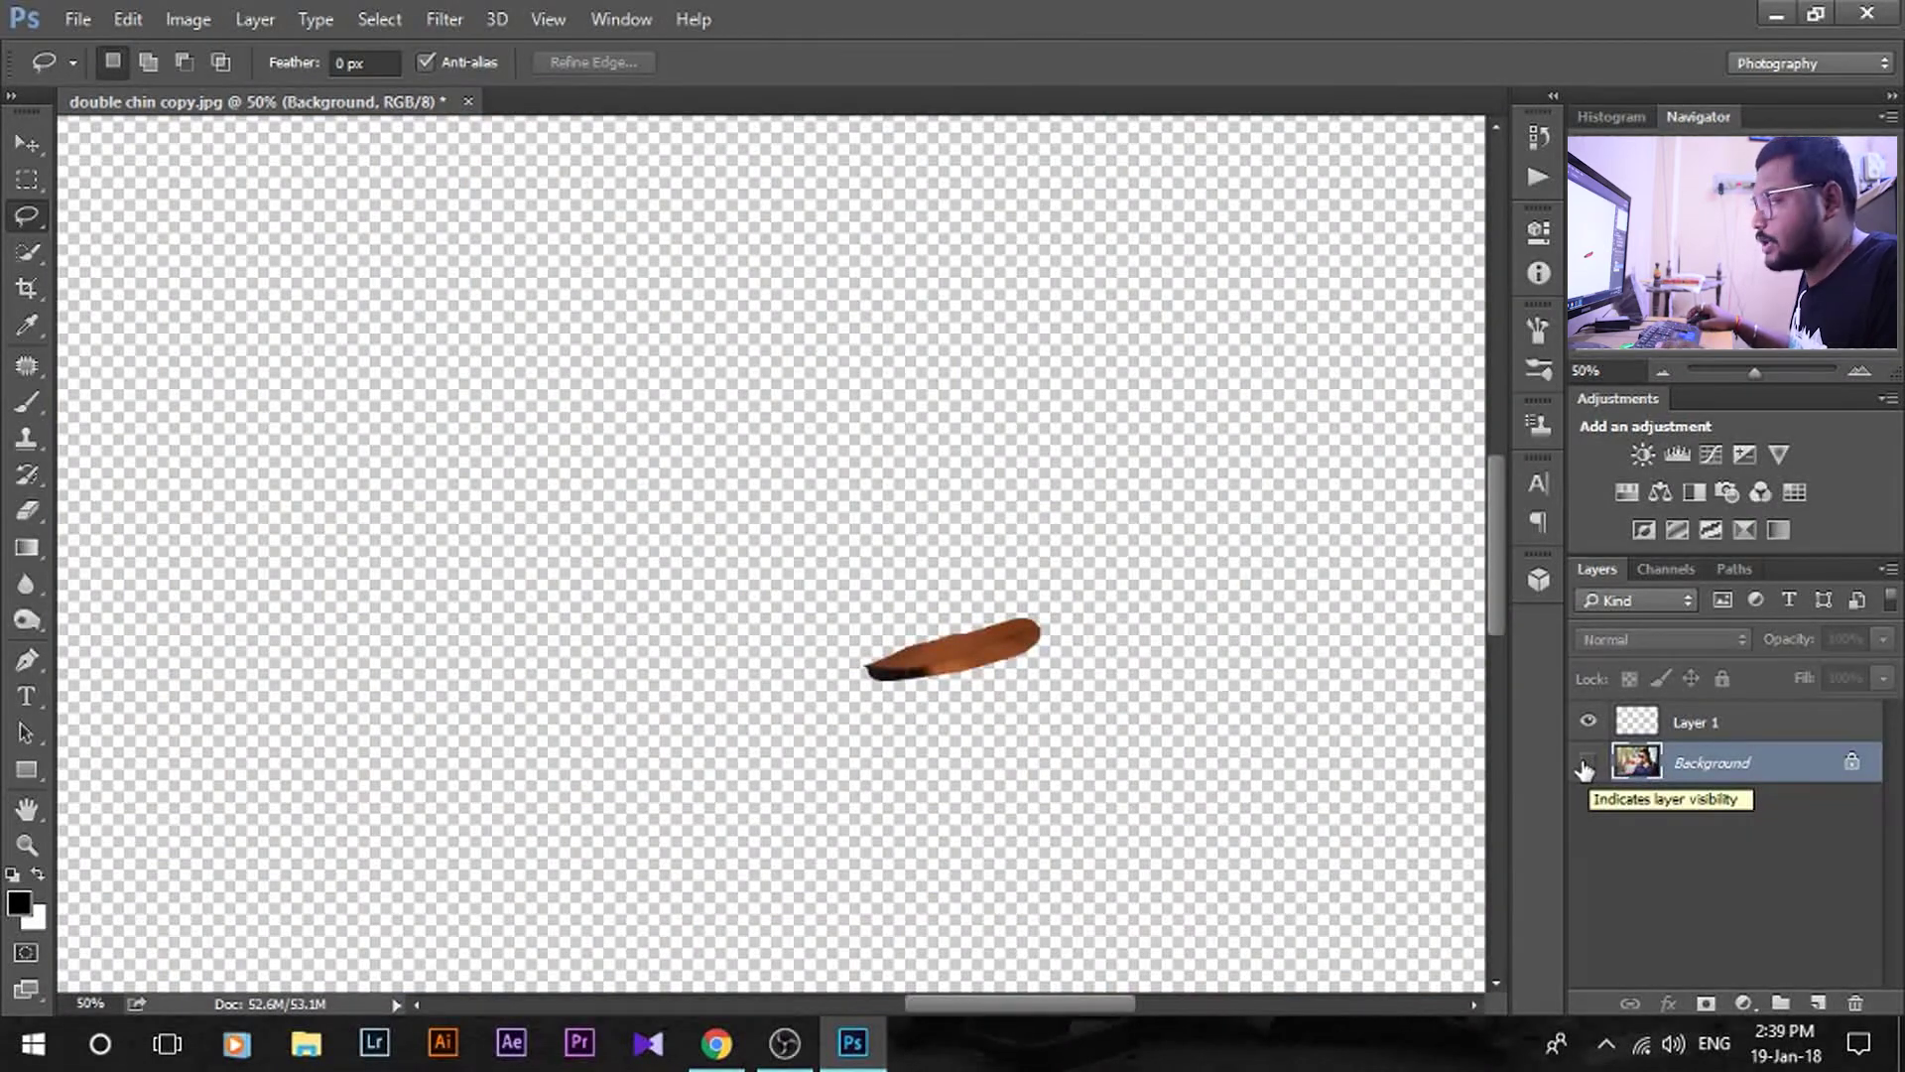
pyautogui.click(1586, 764)
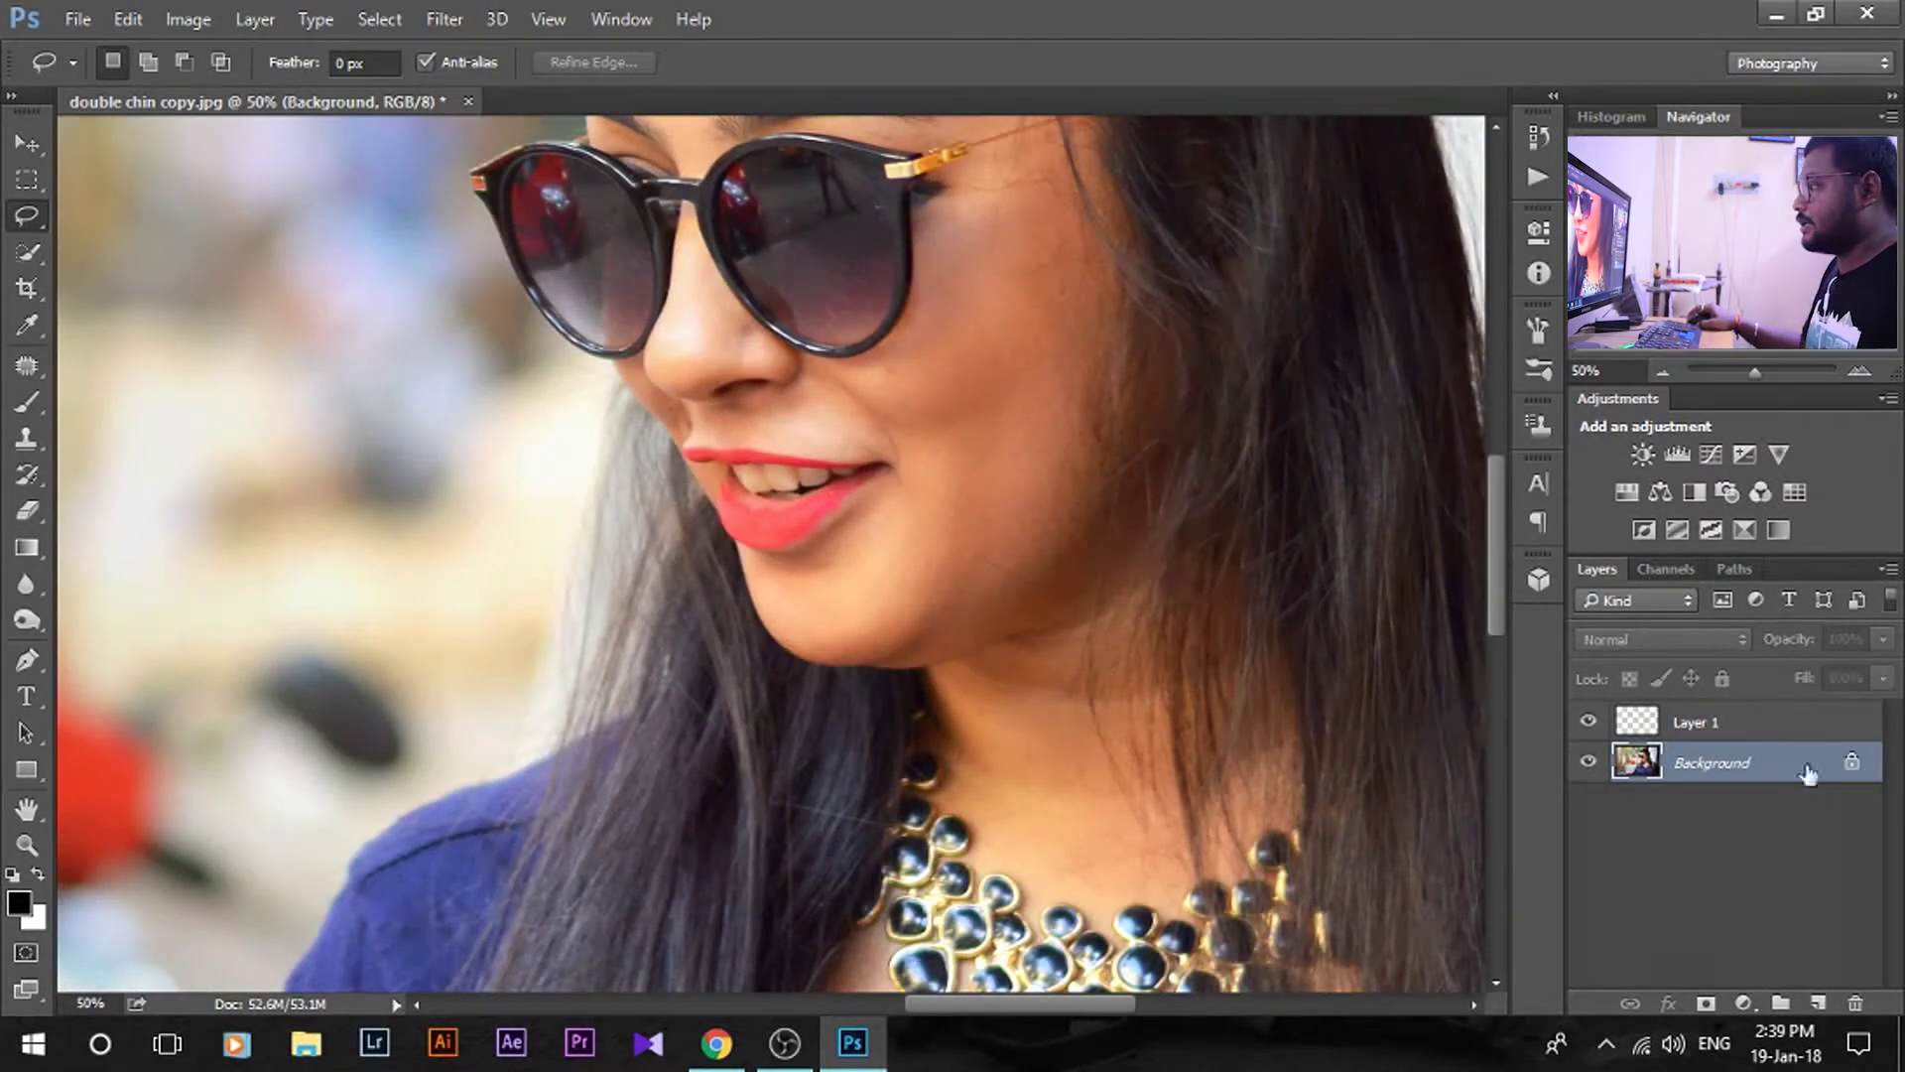
# Step: Start a free transform on the Layer 1 chin patch and switch it to Warp mode
pyautogui.click(1767, 727)
pyautogui.hotkey('ctrl', 't')
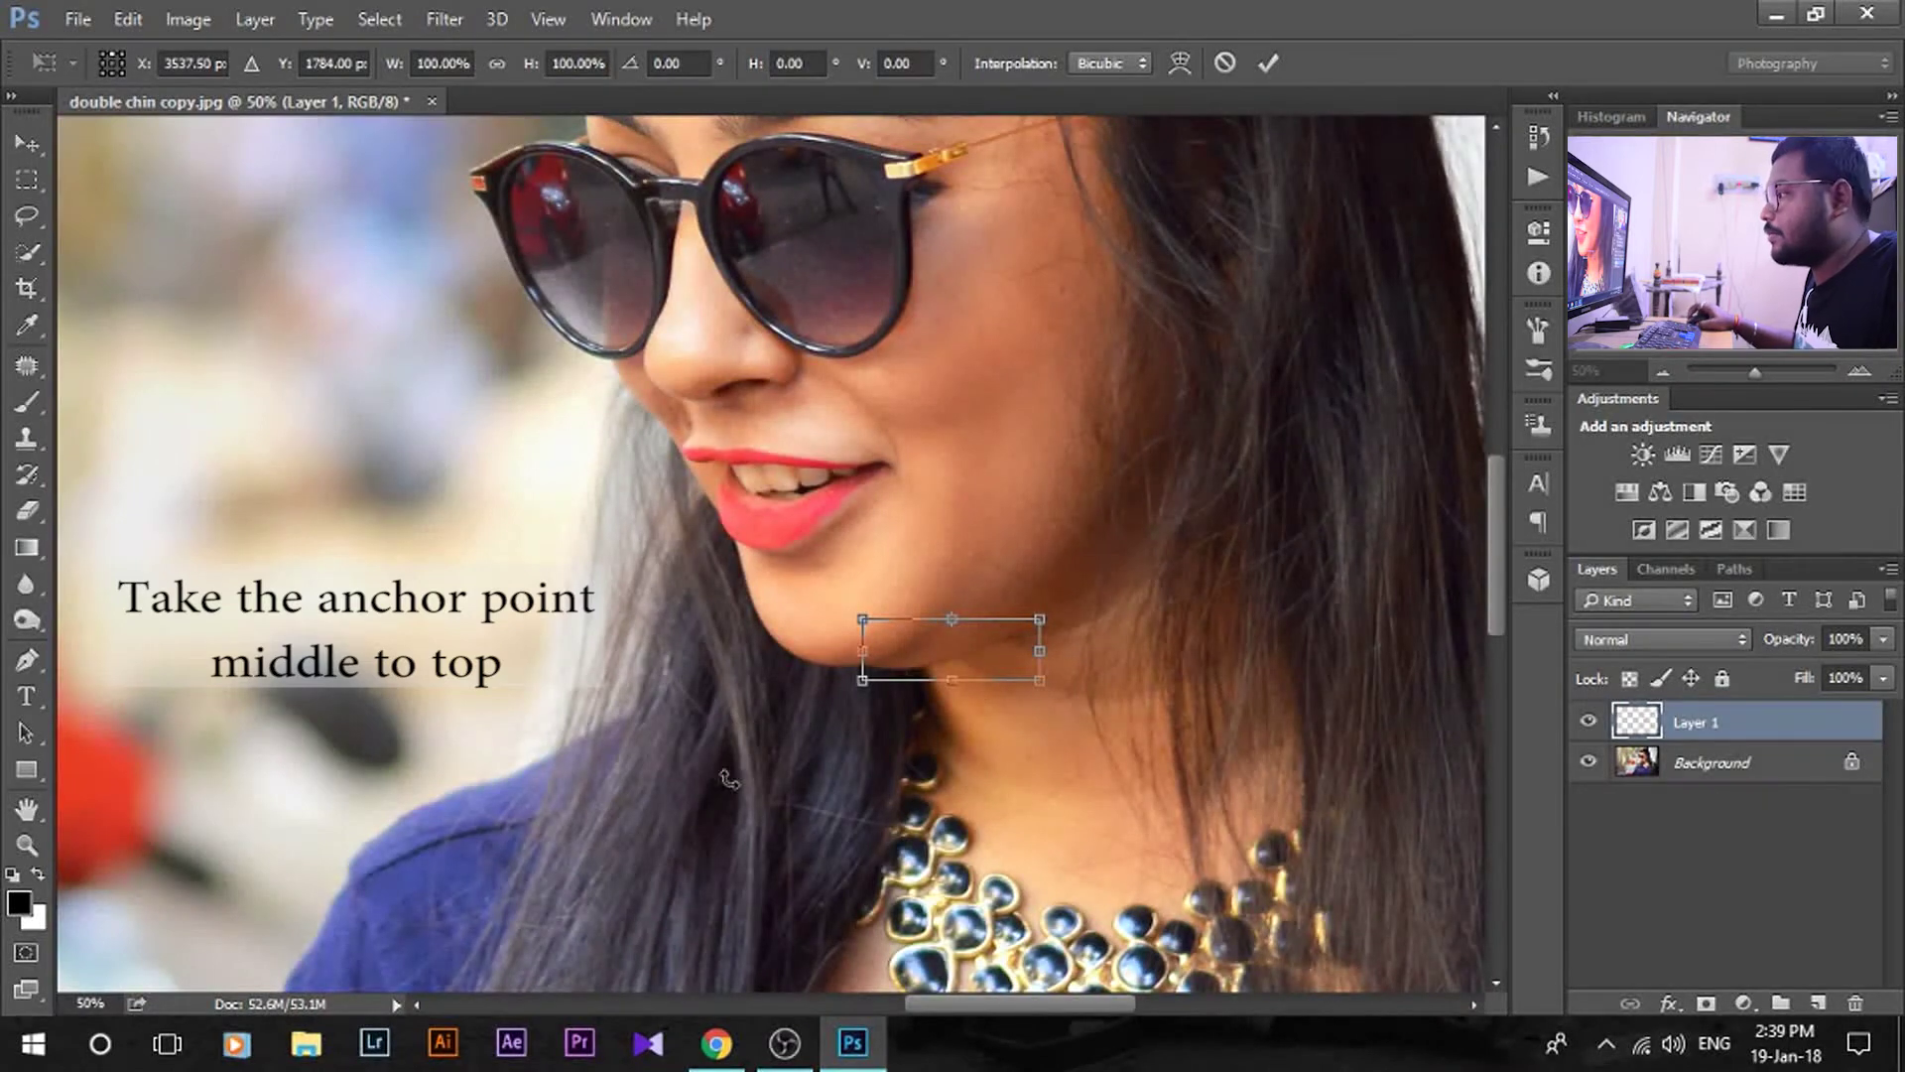
pyautogui.rightClick(1004, 651)
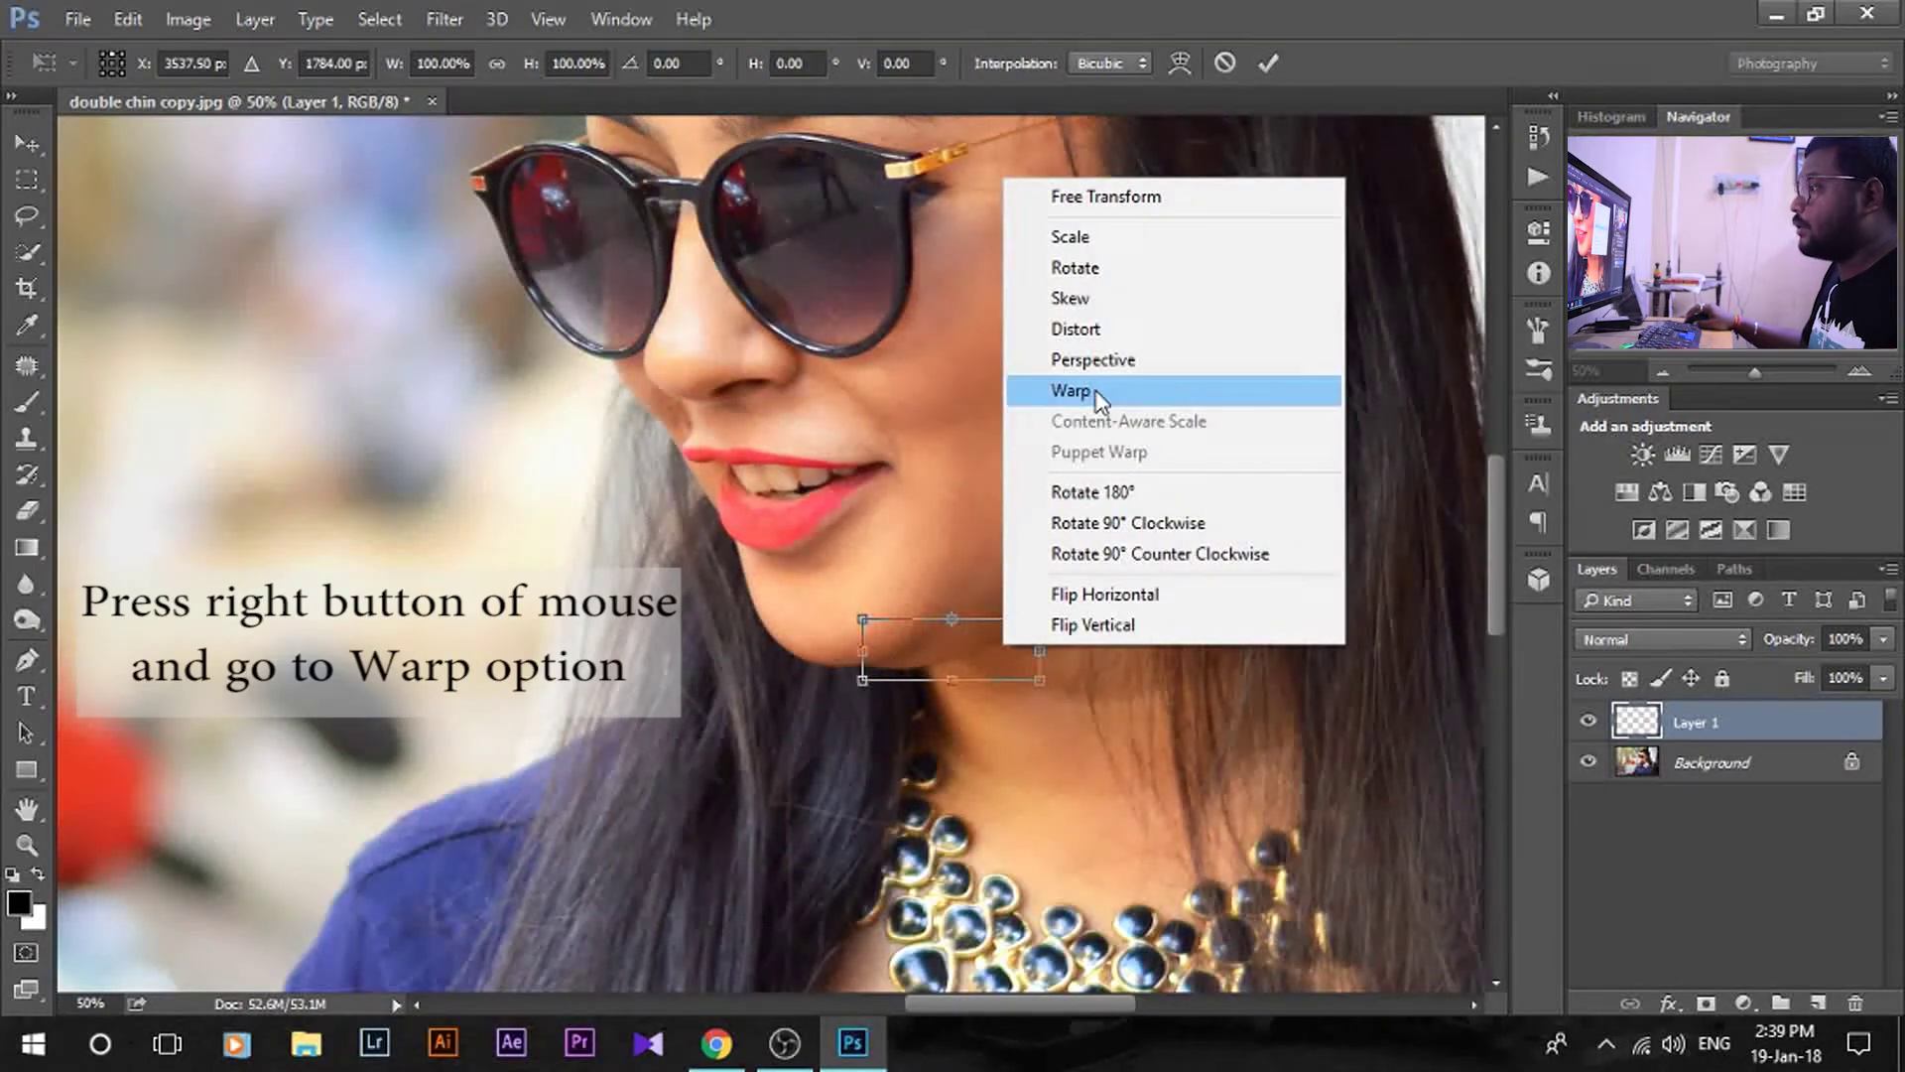
pyautogui.click(1072, 391)
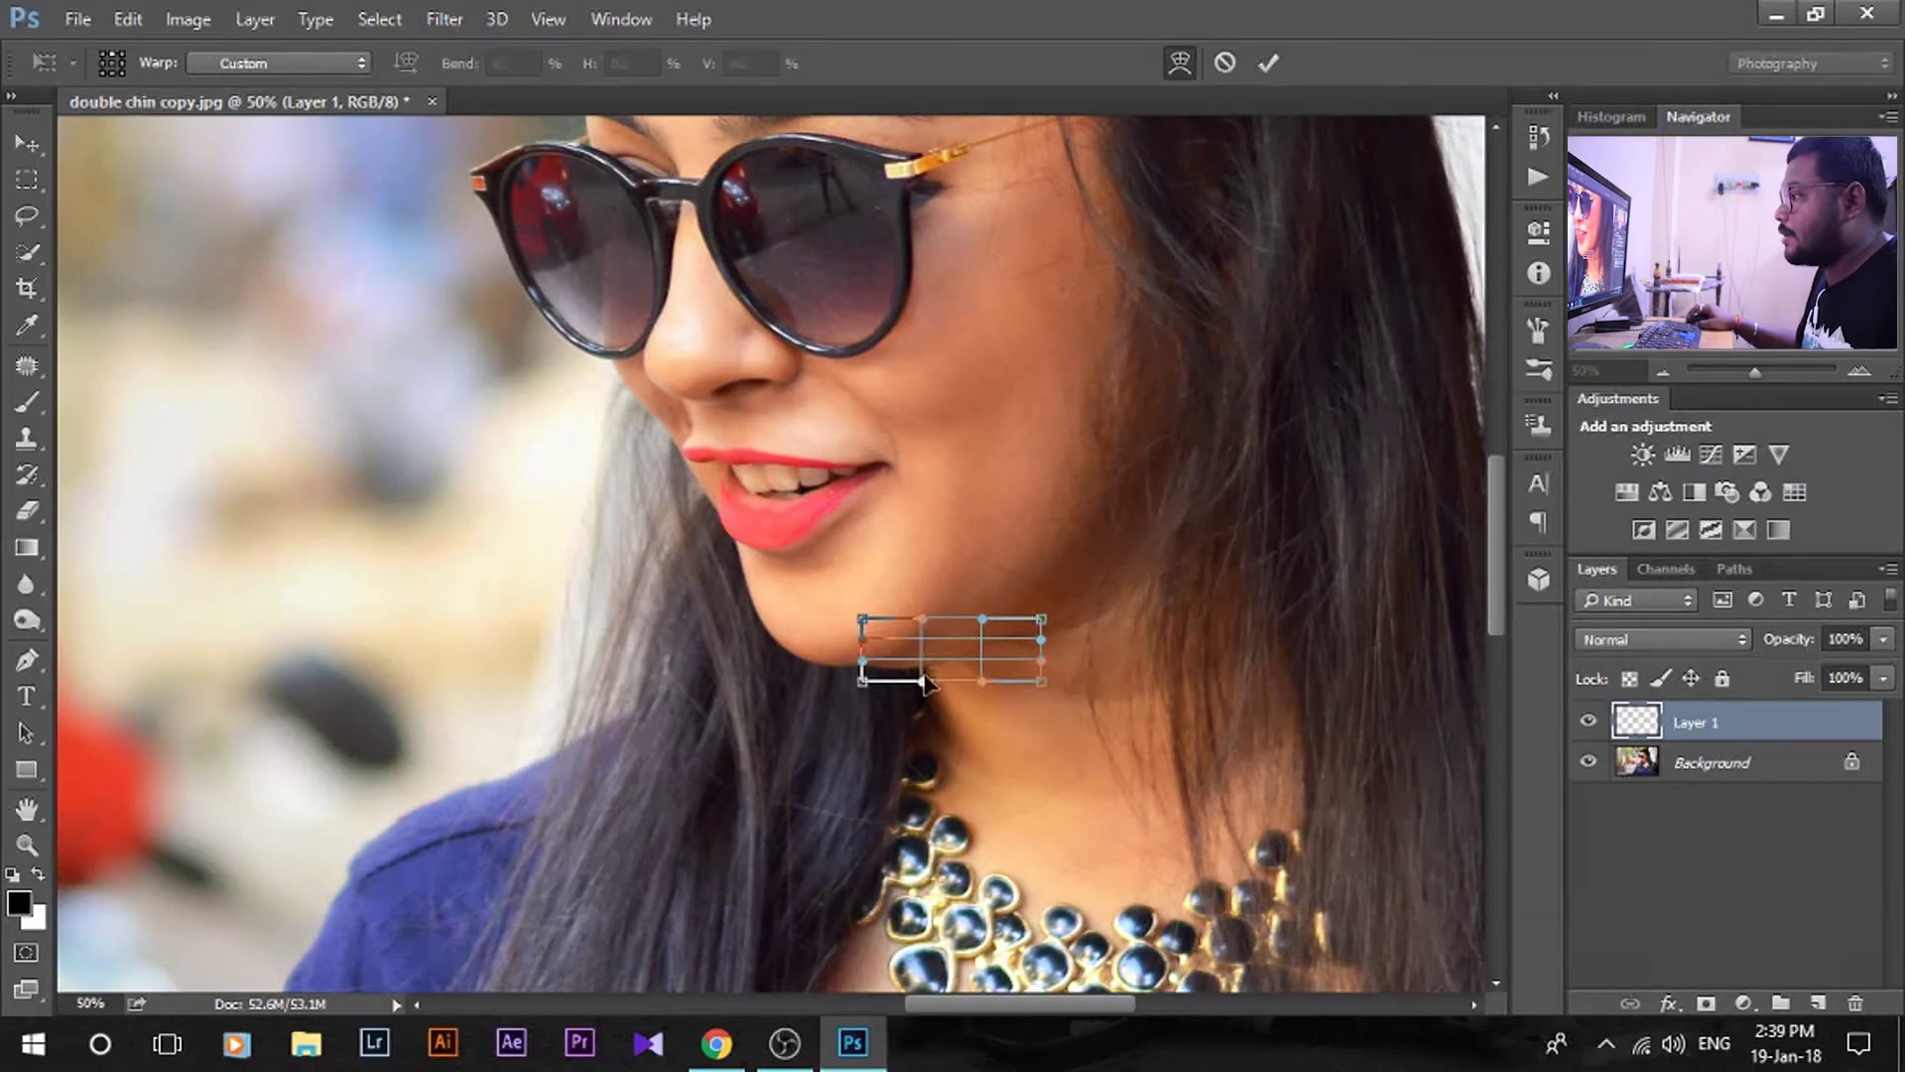
# Step: Warp the patch's inner and lower mesh points slightly upward under the jawline and apply the transform
pyautogui.hotkey('ctrl', '+')
pyautogui.hotkey('ctrl', '+')
pyautogui.moveTo(1054, 632); pyautogui.dragTo(924, 618)
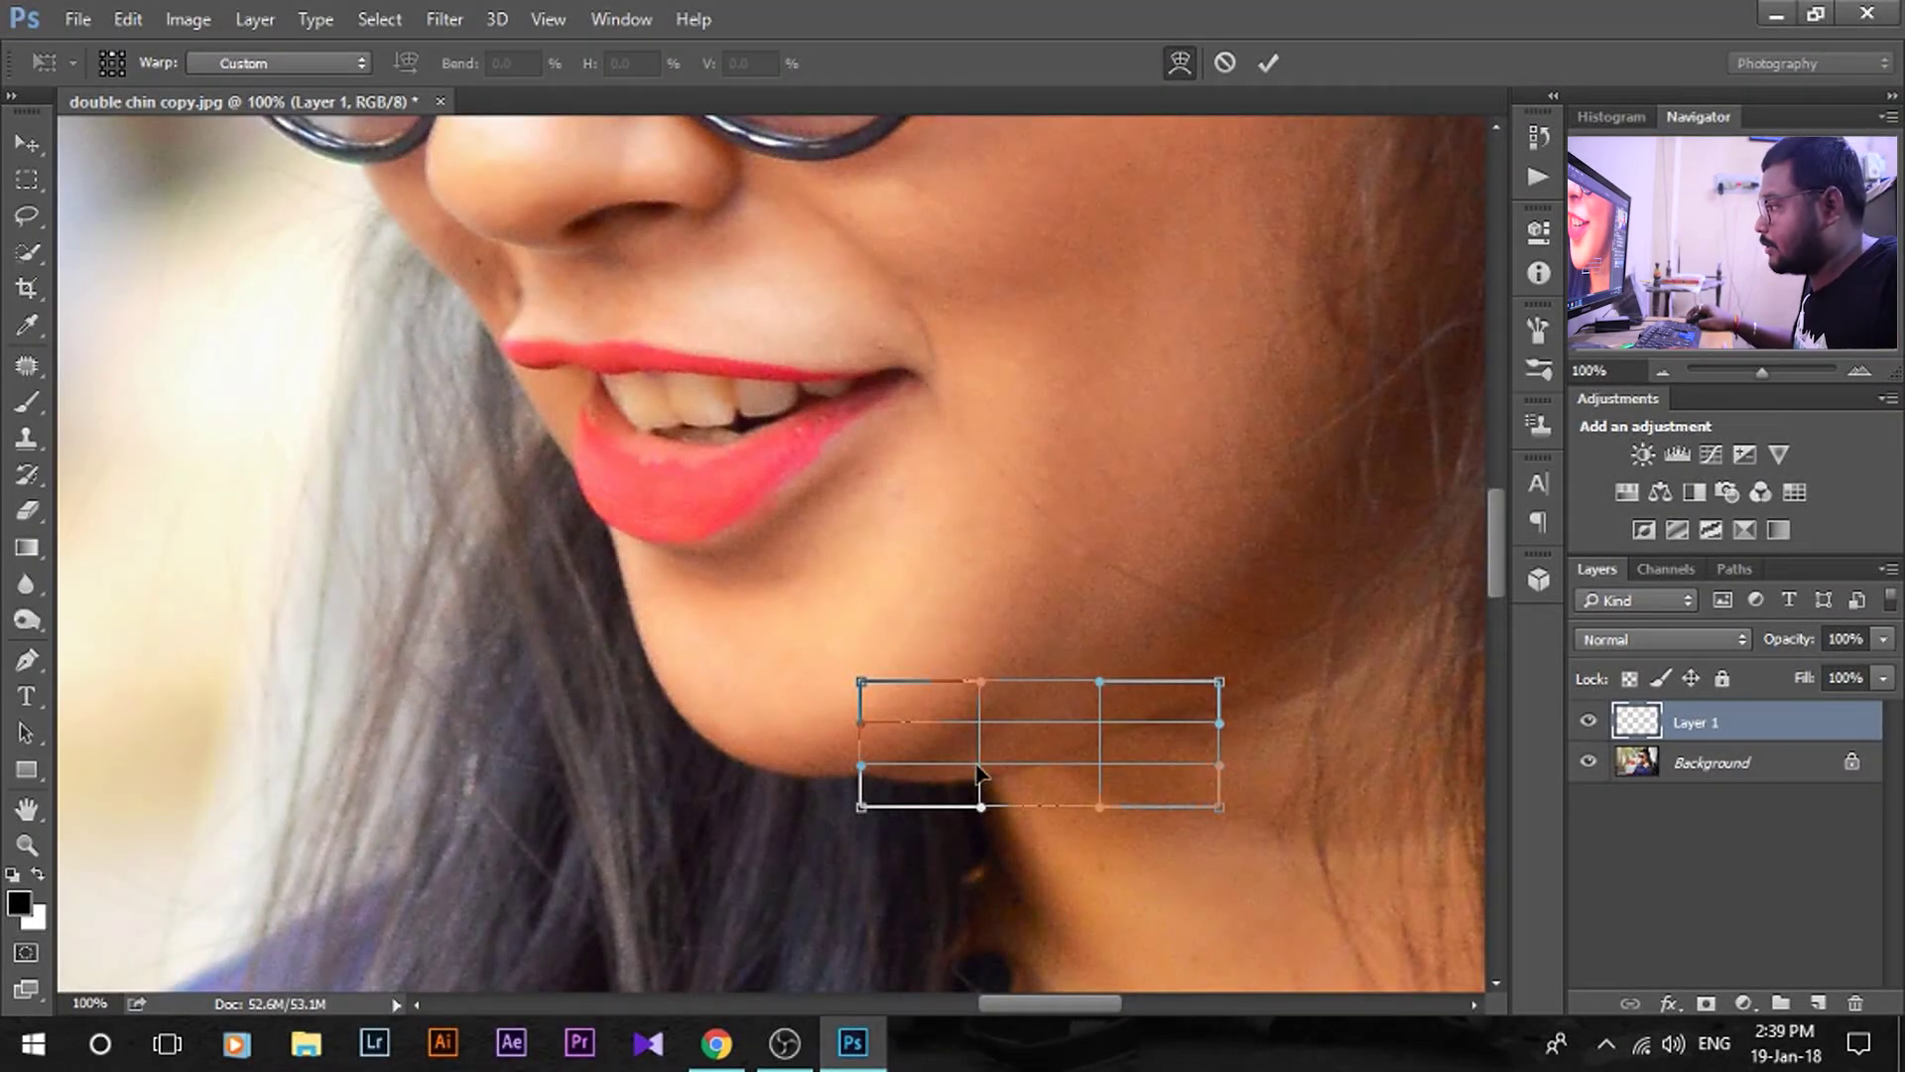
pyautogui.moveTo(979, 769); pyautogui.dragTo(980, 752)
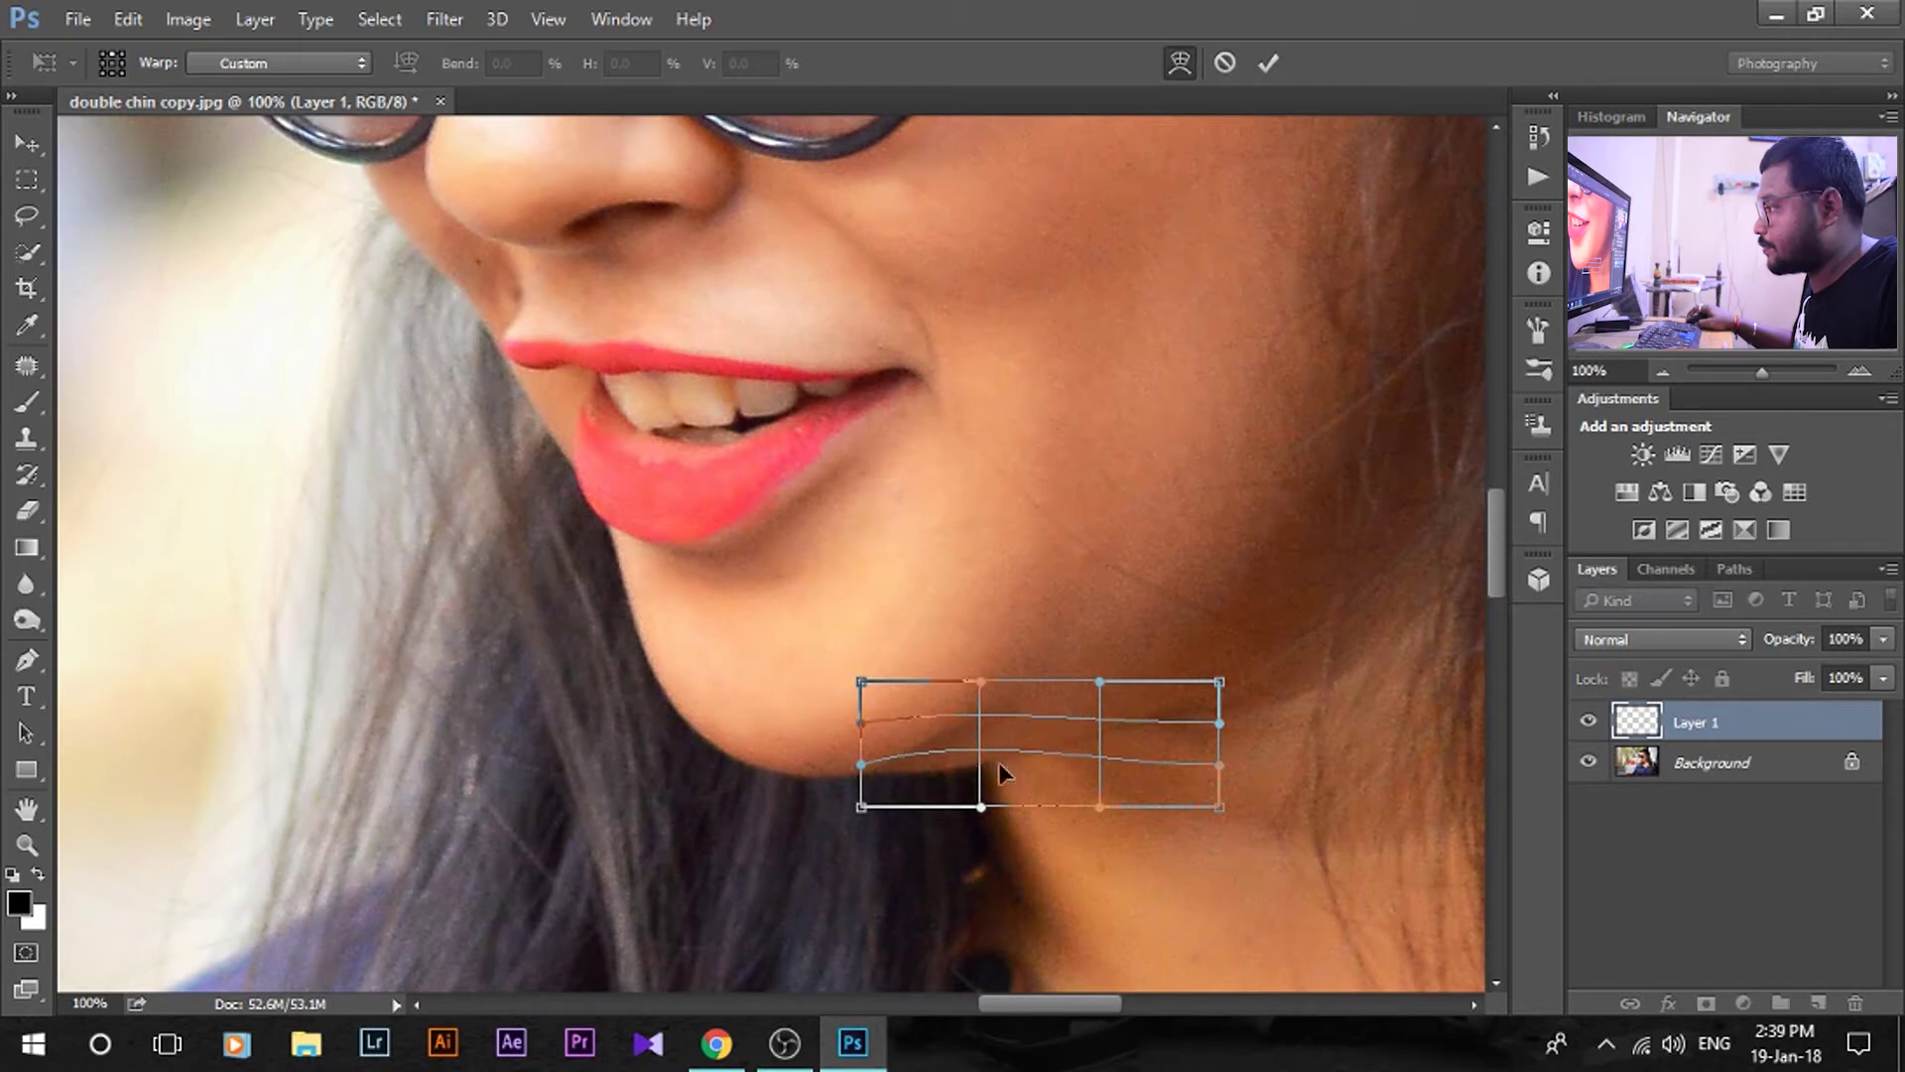
pyautogui.moveTo(1095, 736); pyautogui.dragTo(1104, 771)
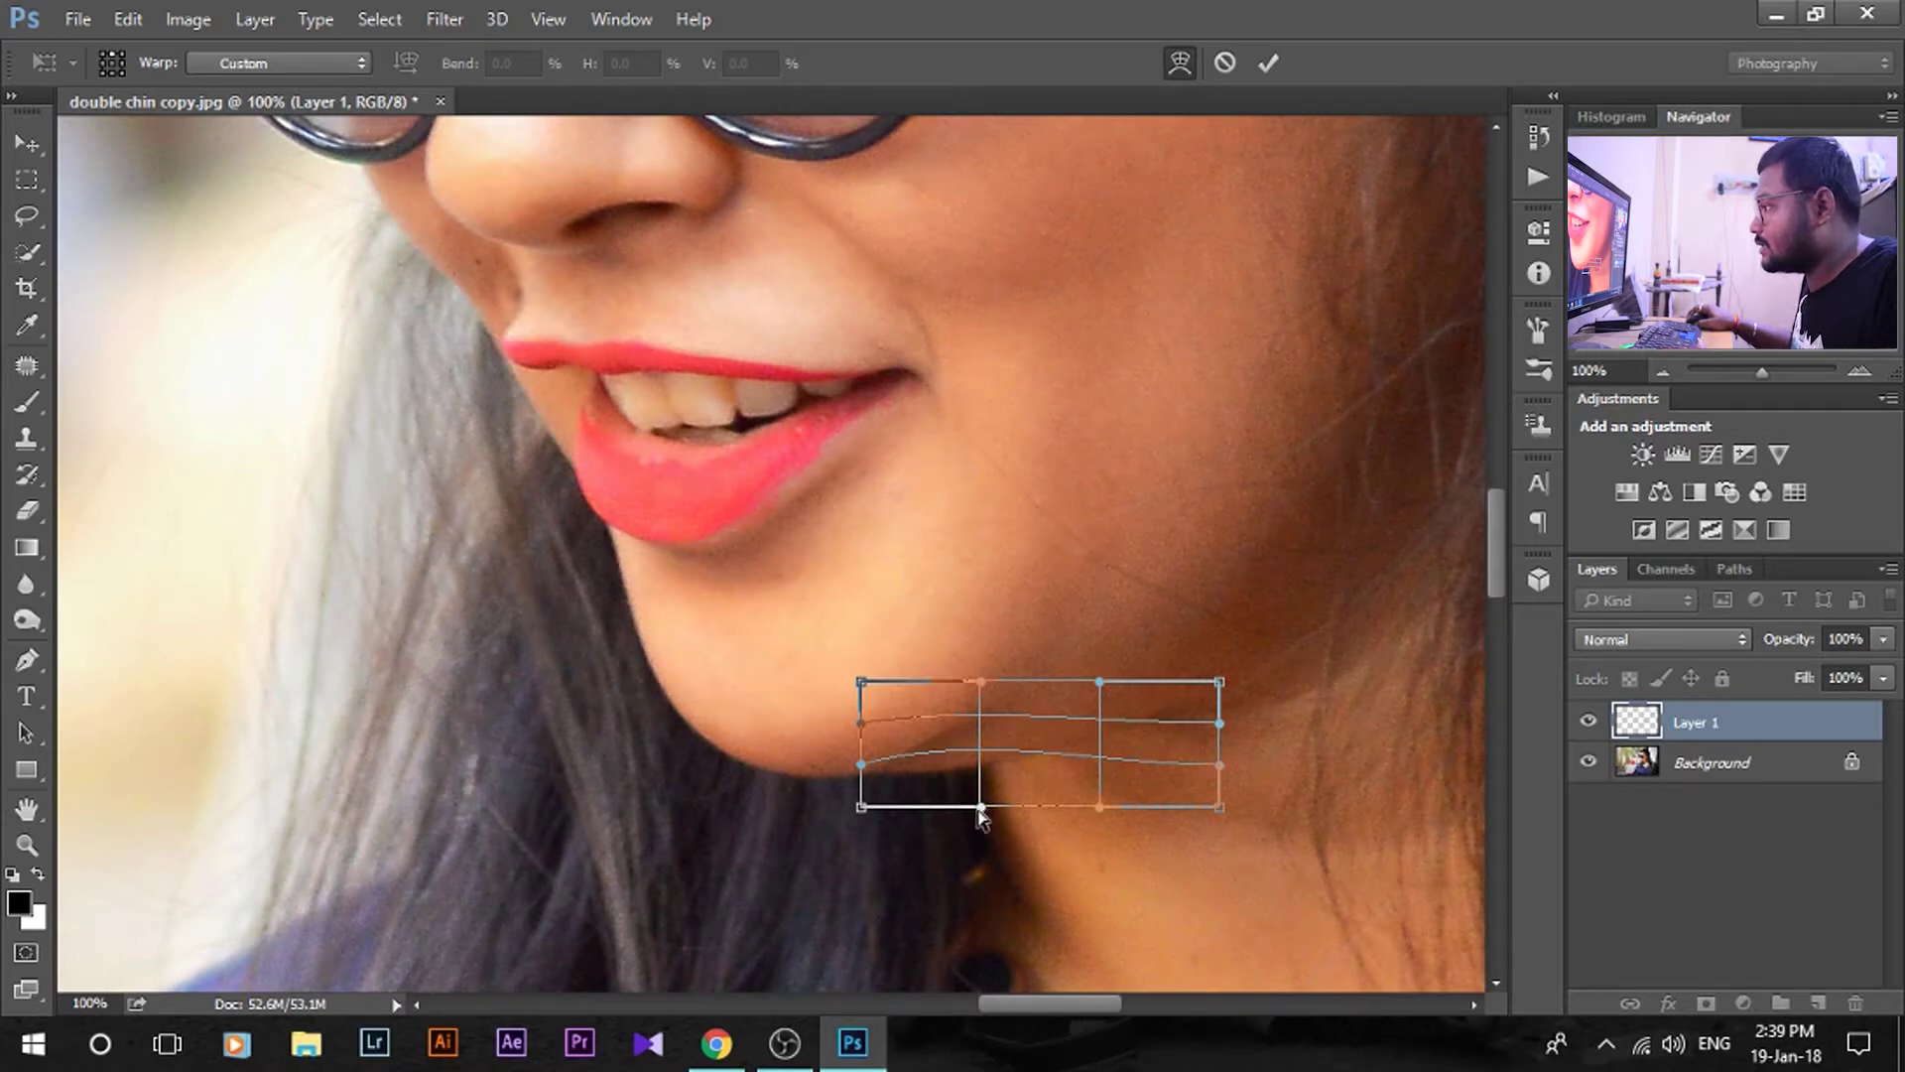
pyautogui.moveTo(980, 807); pyautogui.dragTo(977, 800)
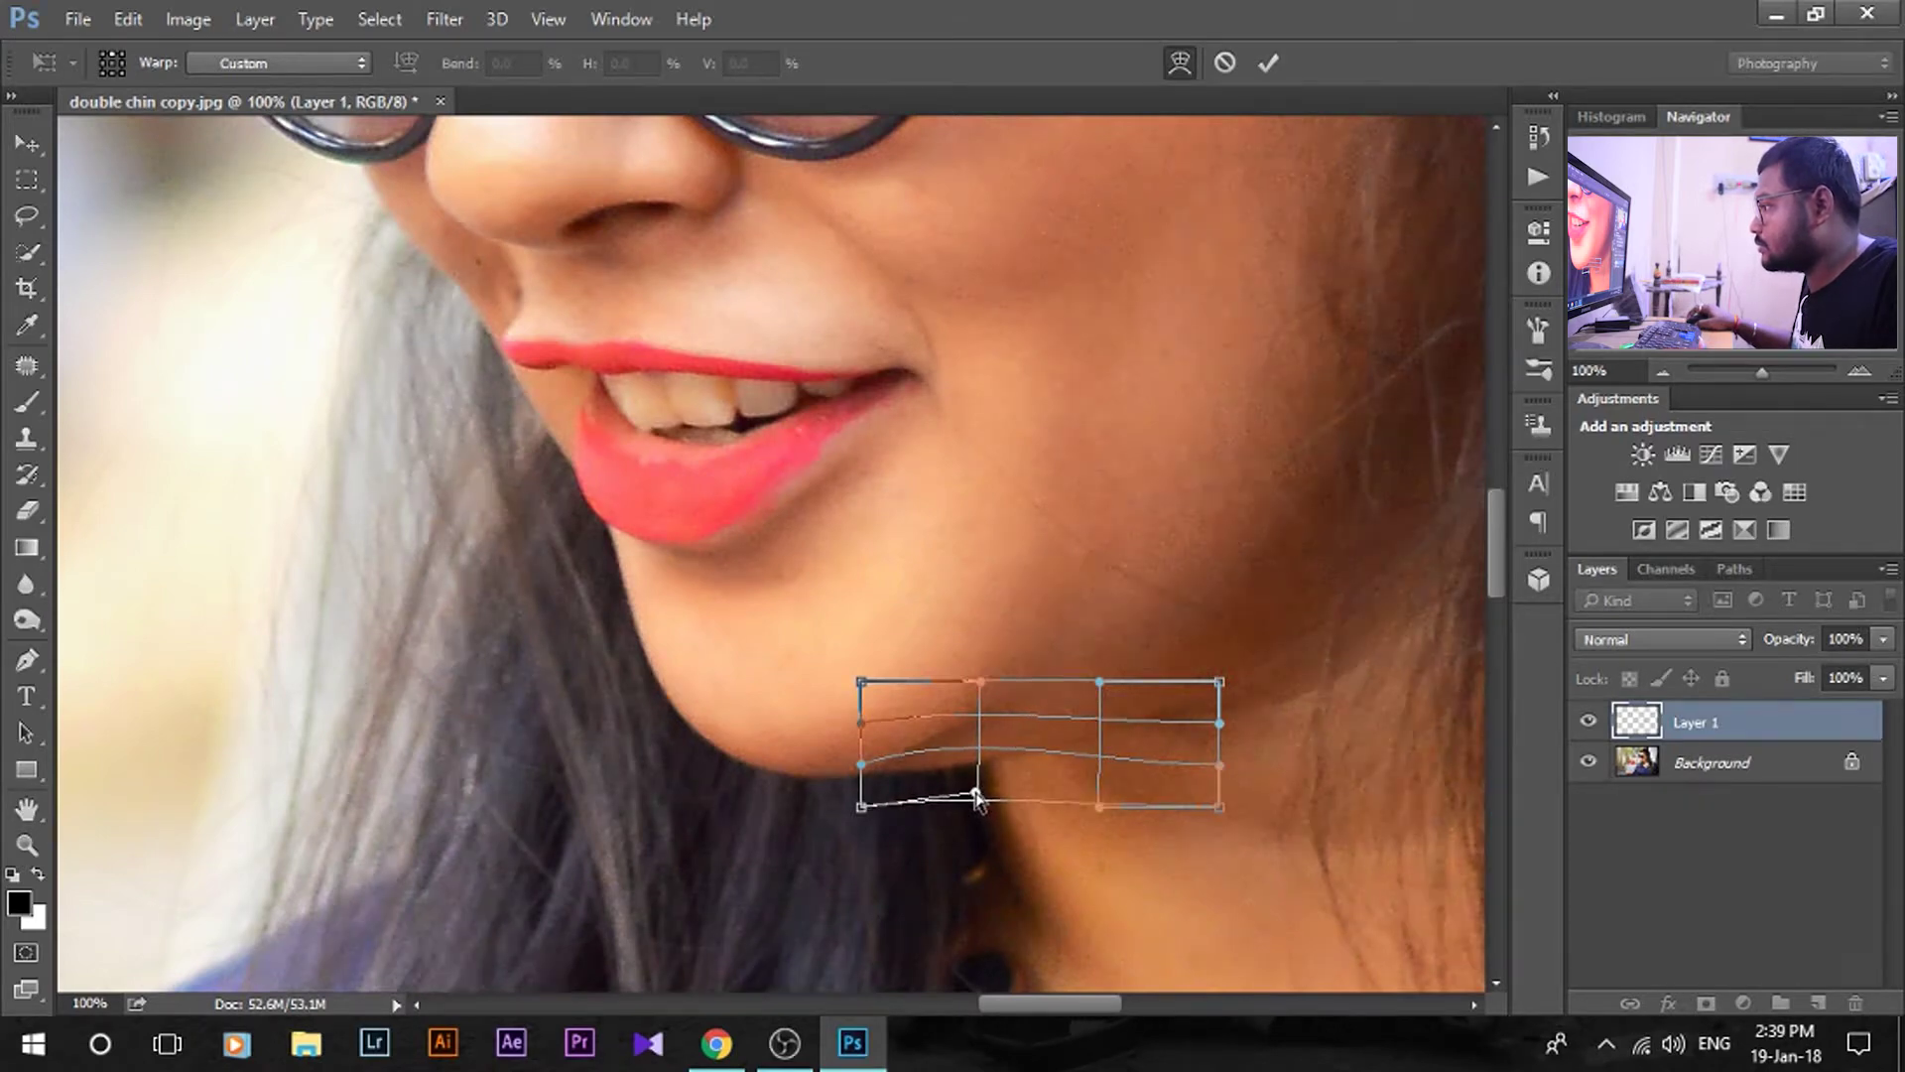
pyautogui.moveTo(1095, 807); pyautogui.dragTo(1097, 795)
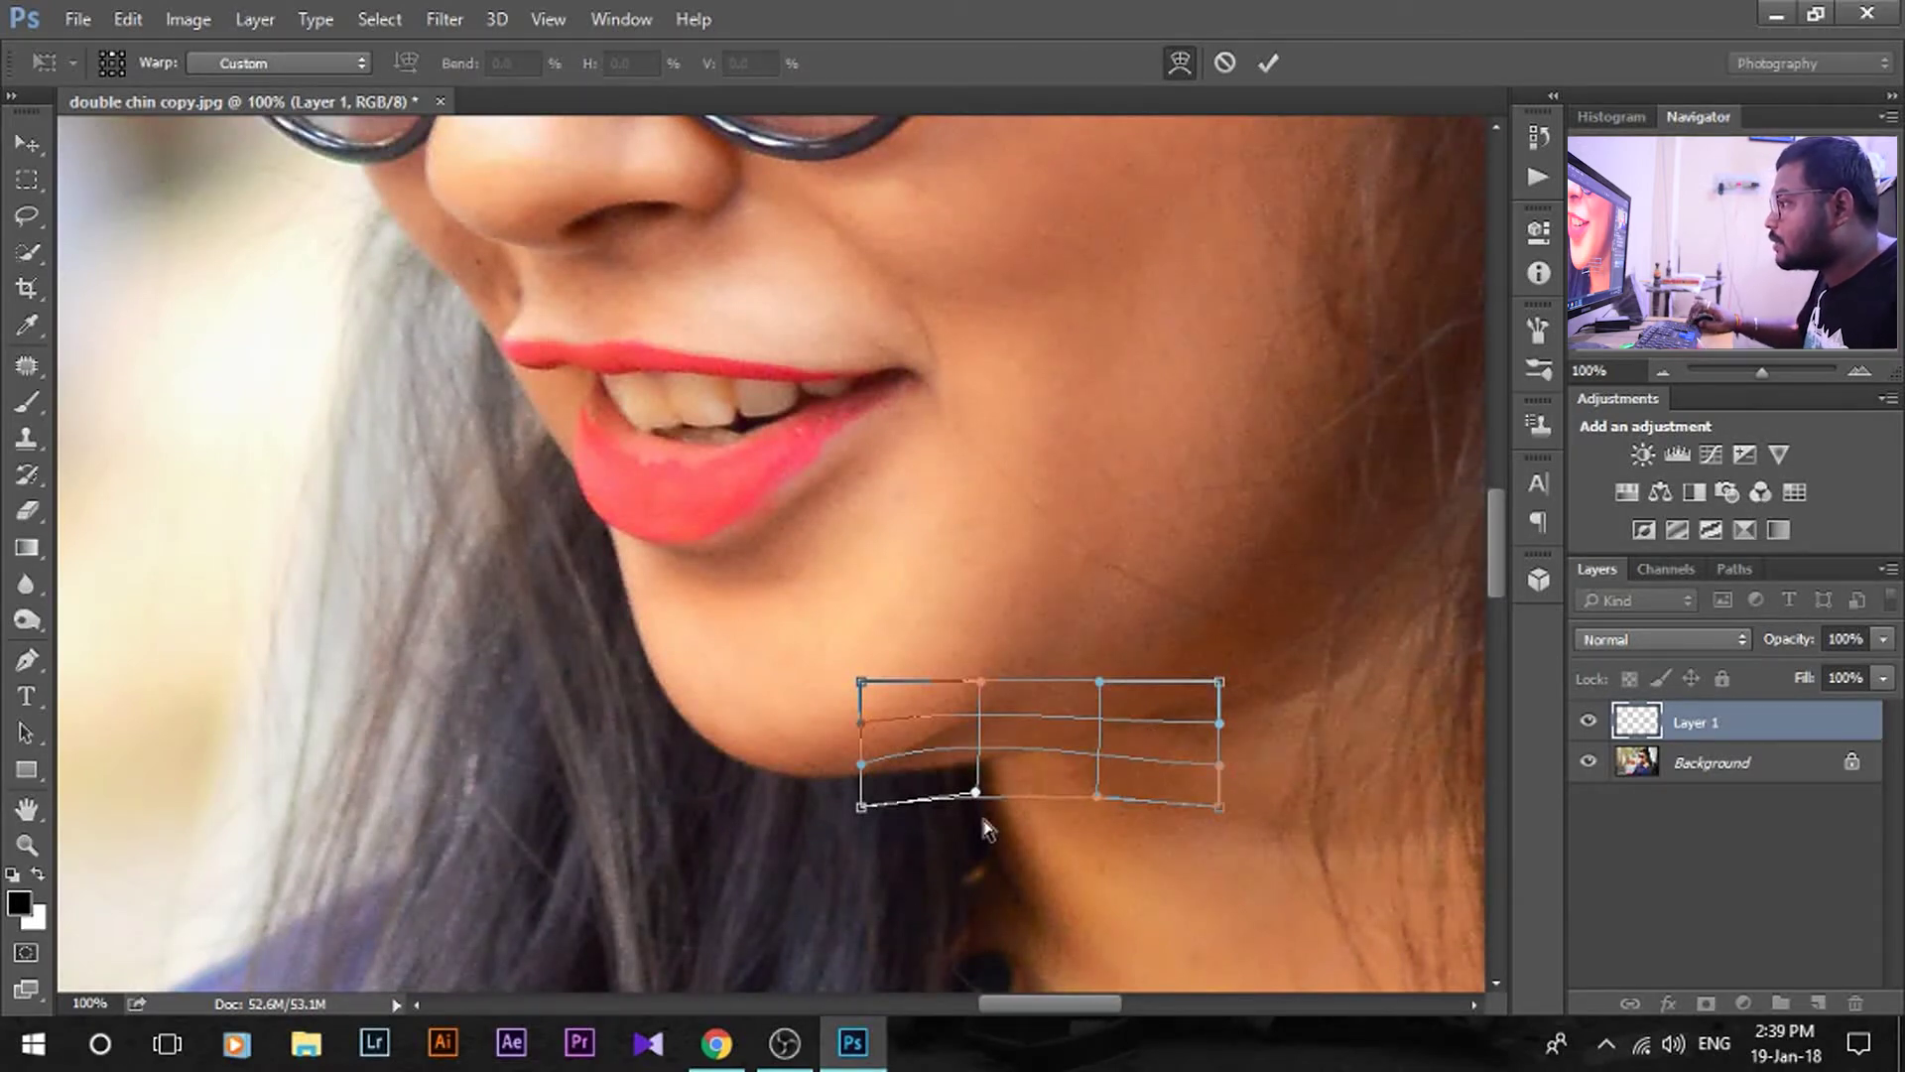
pyautogui.press('Return')
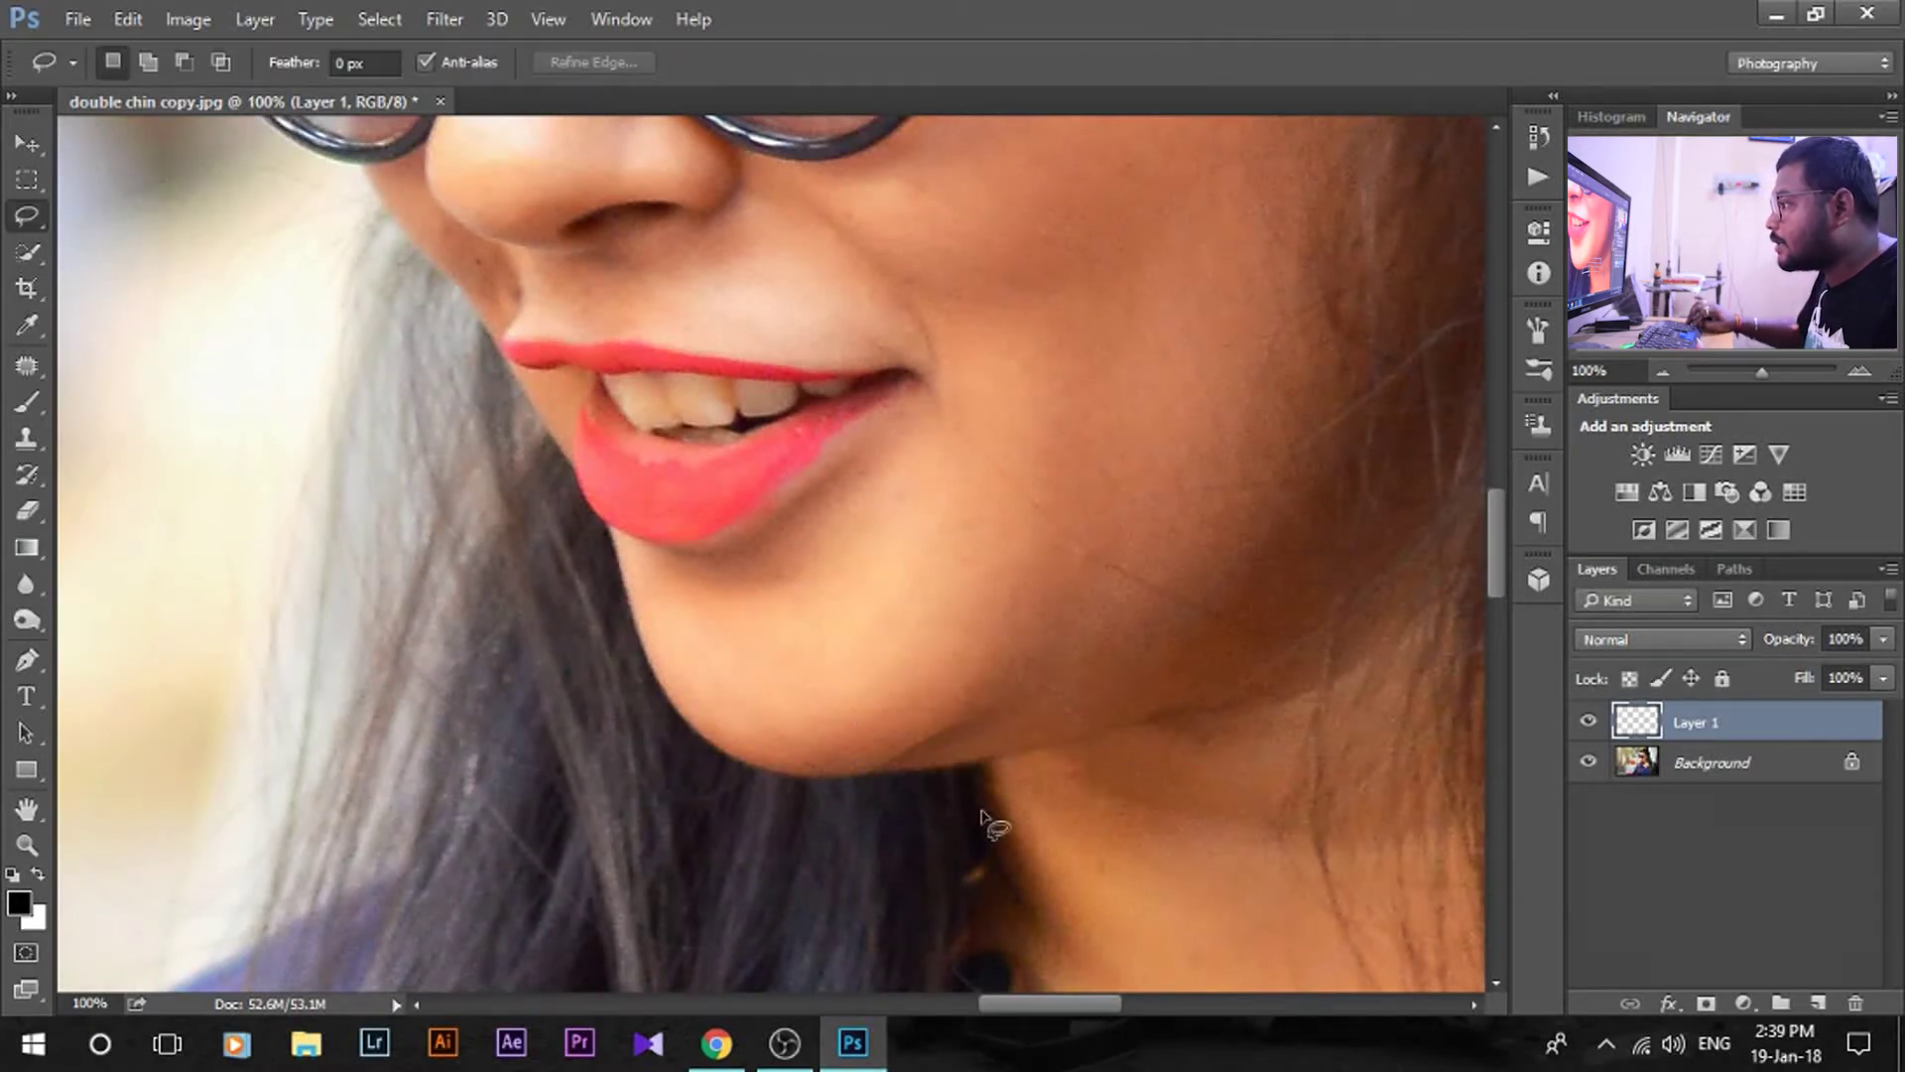
# Step: Toggle Layer 1's visibility off and on to compare the chin before and after the warp
pyautogui.click(1588, 722)
pyautogui.click(1588, 722)
pyautogui.scroll(-2, 1190, 732)
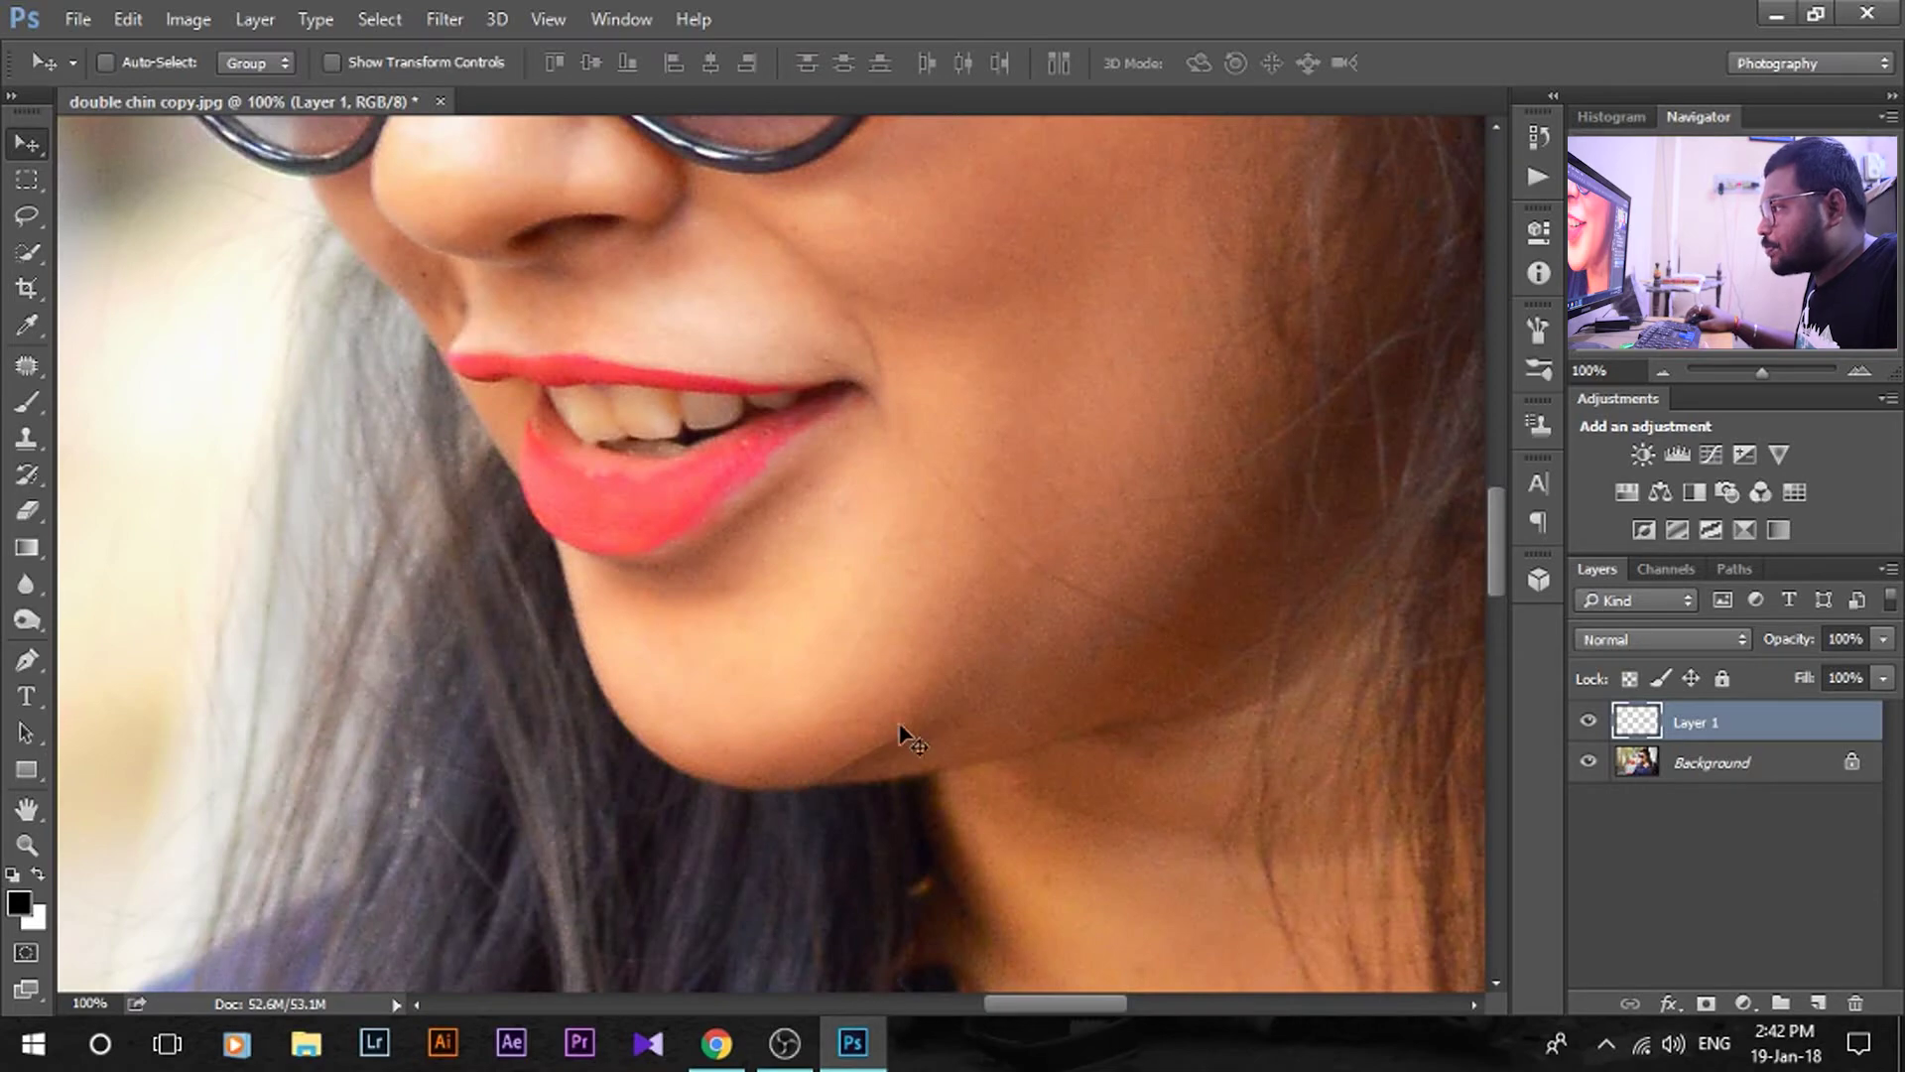
pyautogui.click(1590, 725)
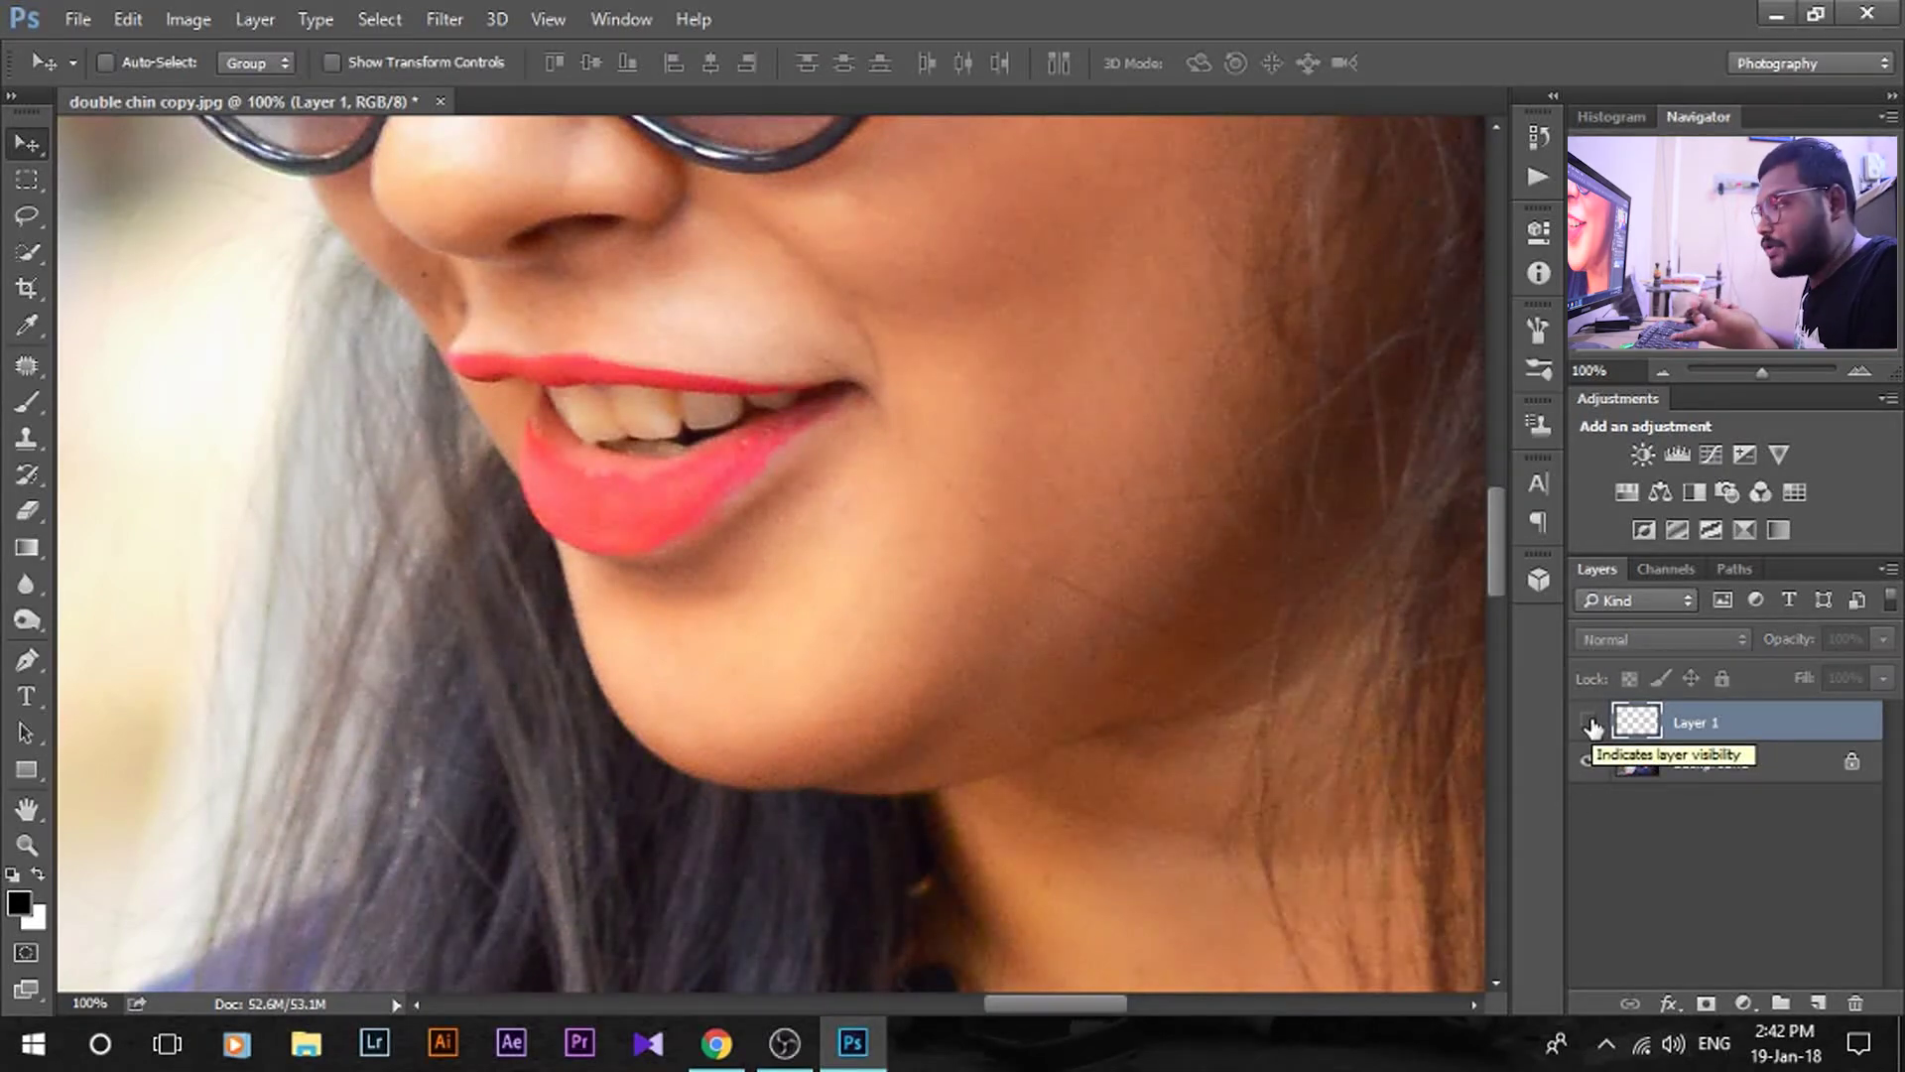
pyautogui.click(1590, 725)
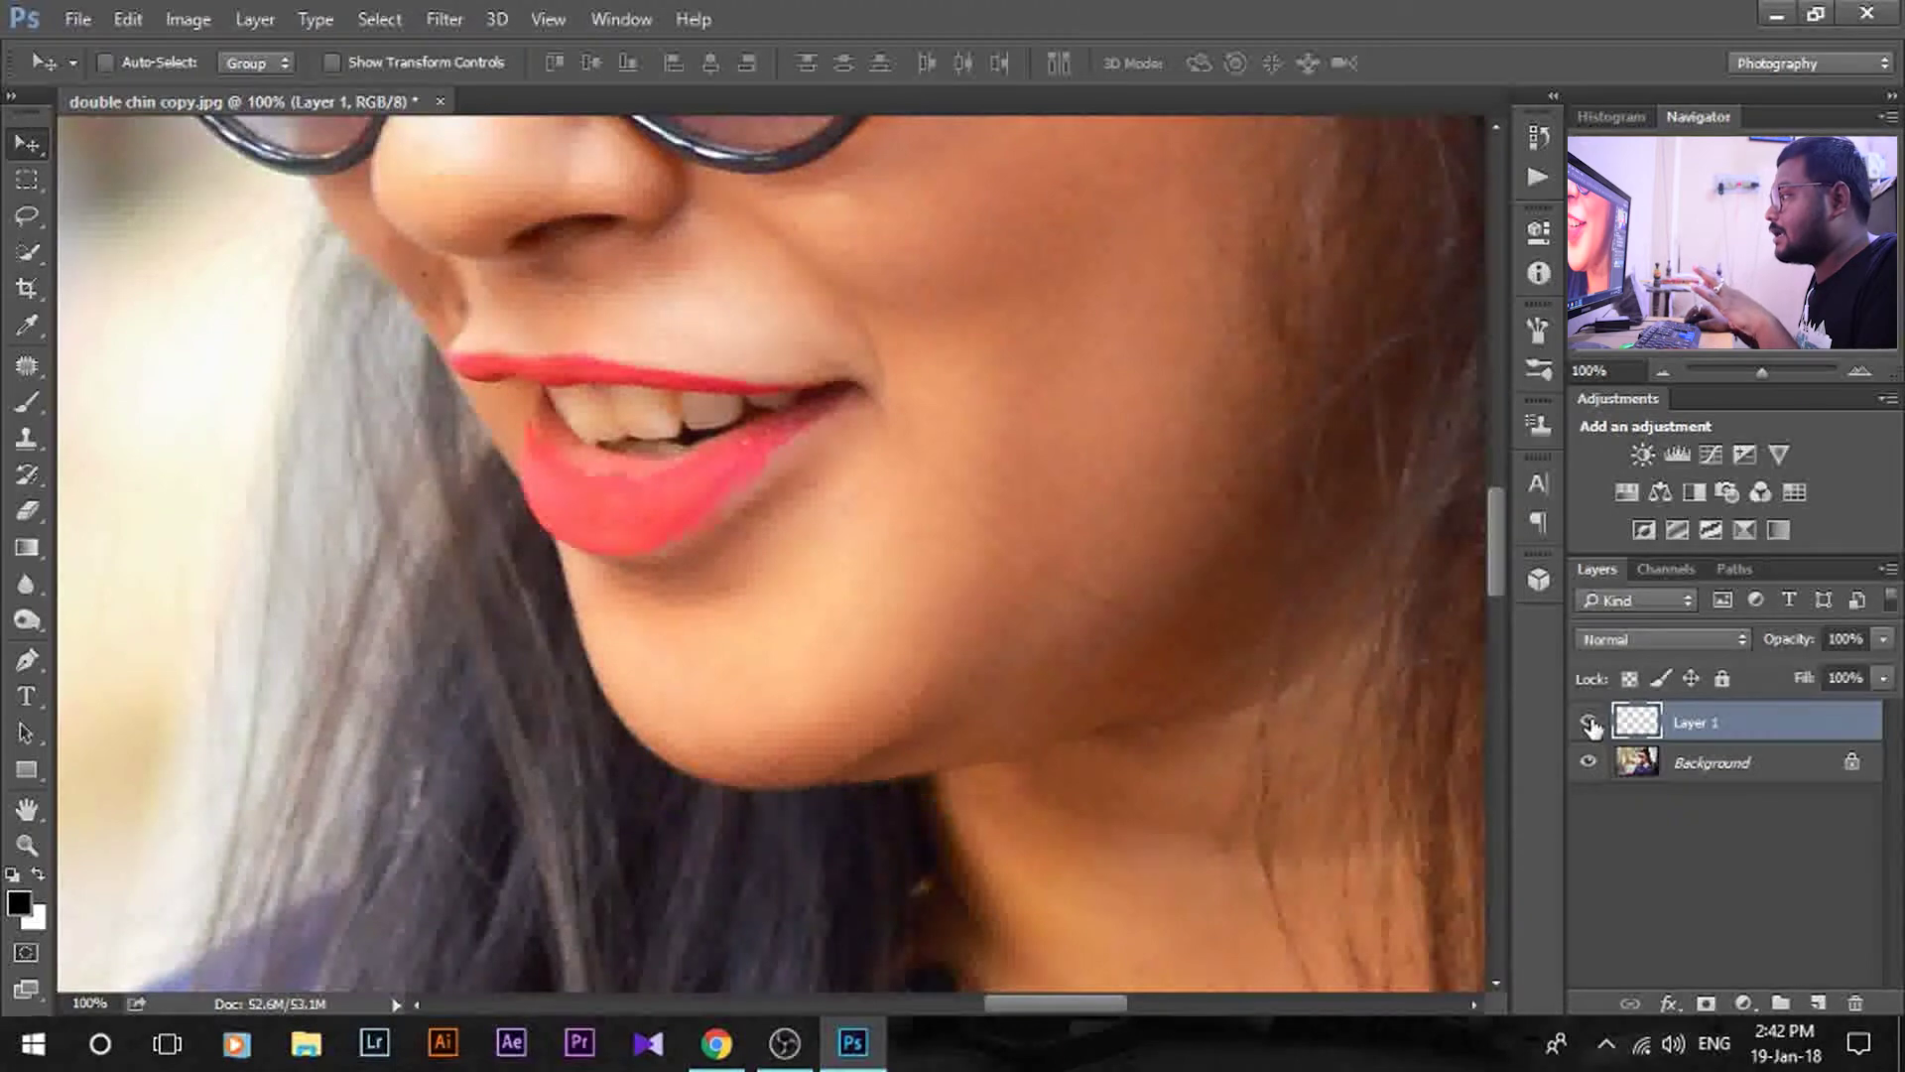
# Step: Select both Layer 1 and Background and stamp them into a new merged layer on top
pyautogui.keyDown('shift'); pyautogui.click(1707, 772); pyautogui.keyUp('shift')
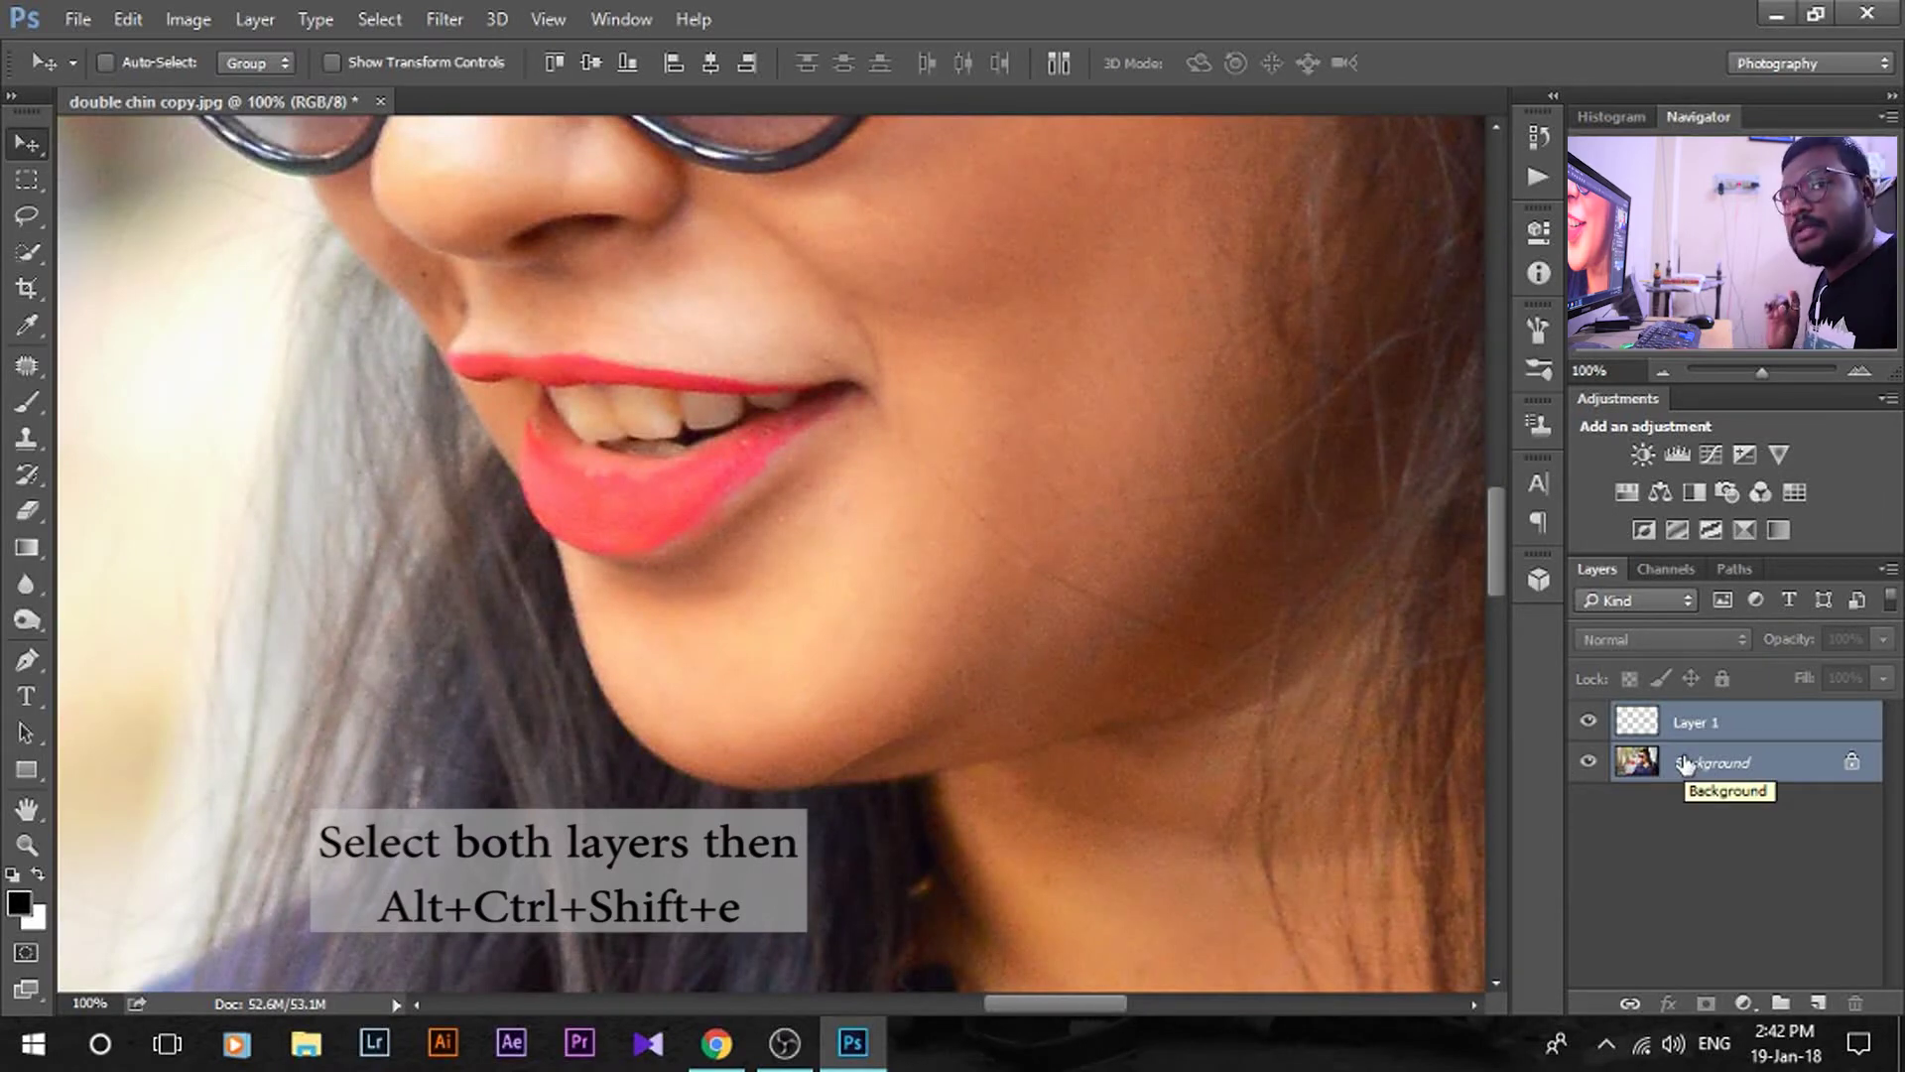
pyautogui.press('ctrl')
pyautogui.hotkey('ctrl', 'alt', 'shift', 'e')
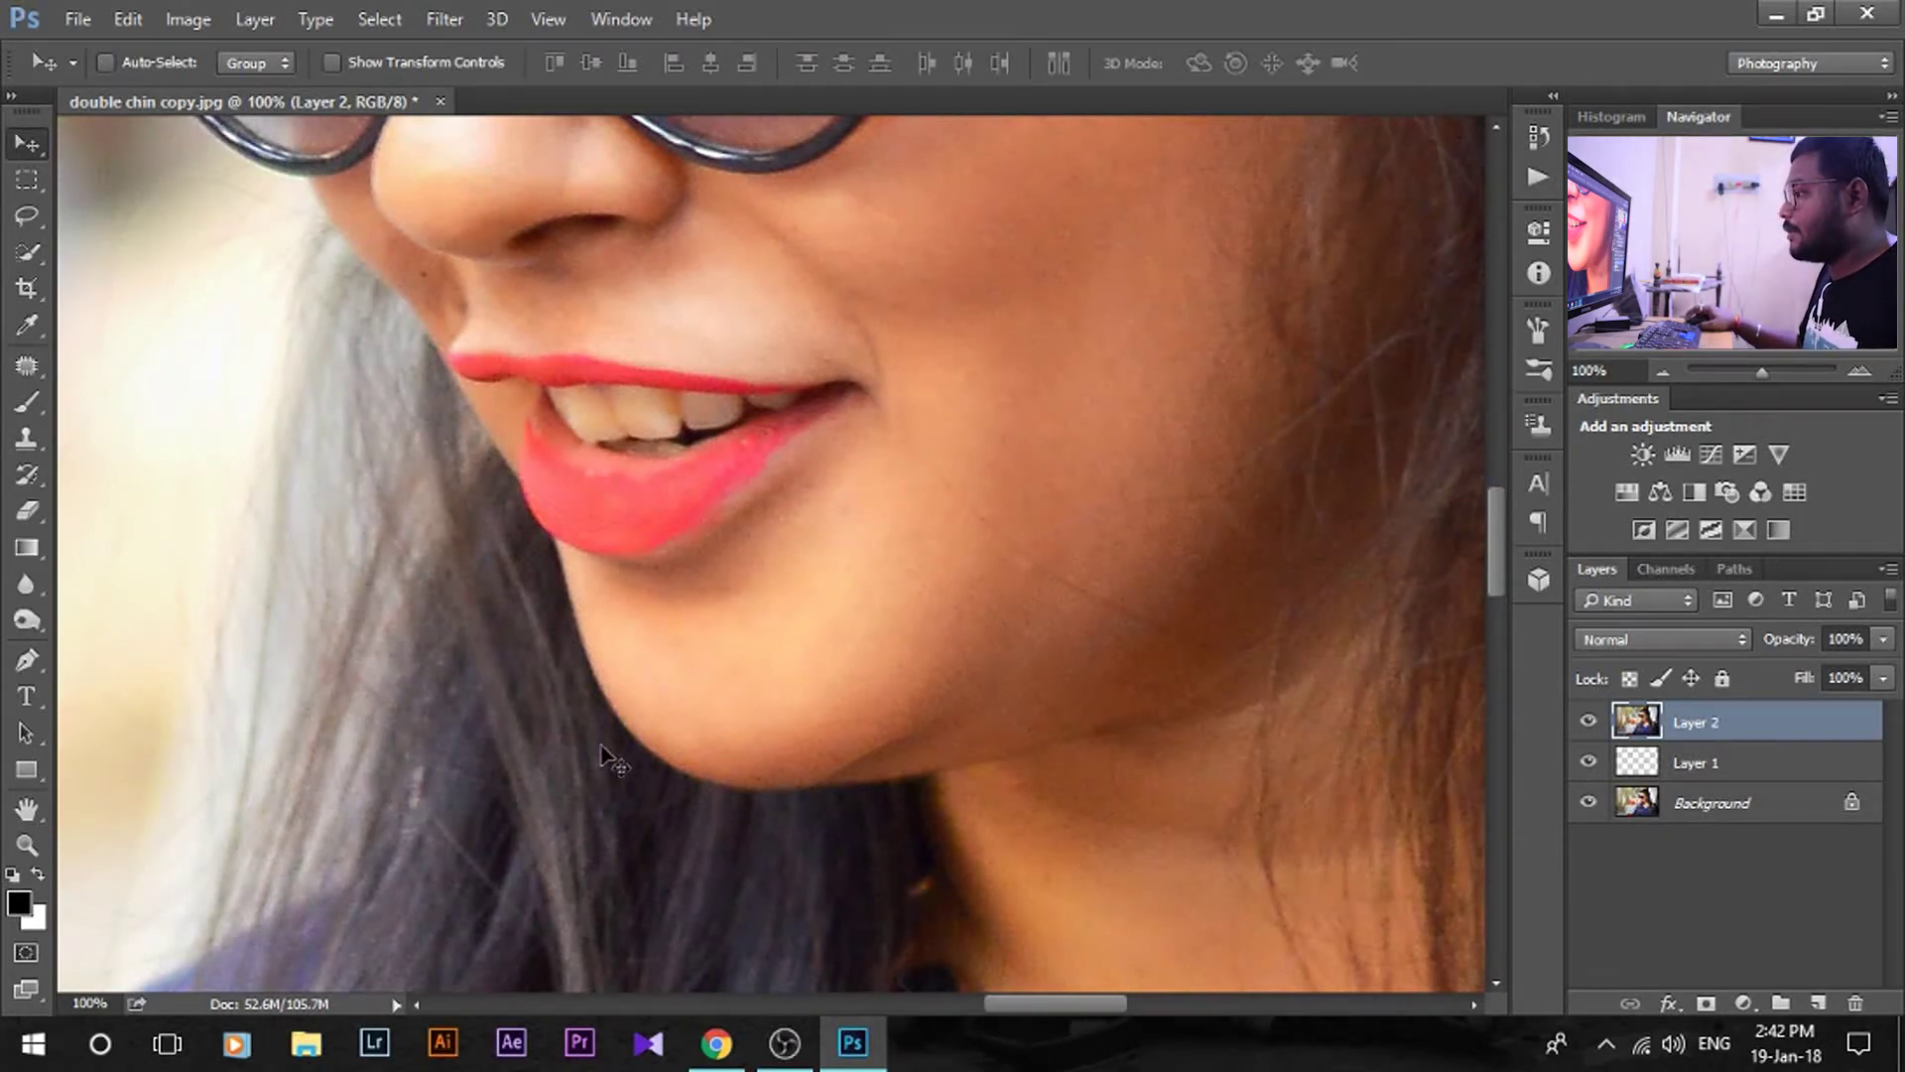
# Step: Retouch the lower jaw edge under the chin on Layer 2 with the Patch tool and deselect the area
pyautogui.click(27, 366)
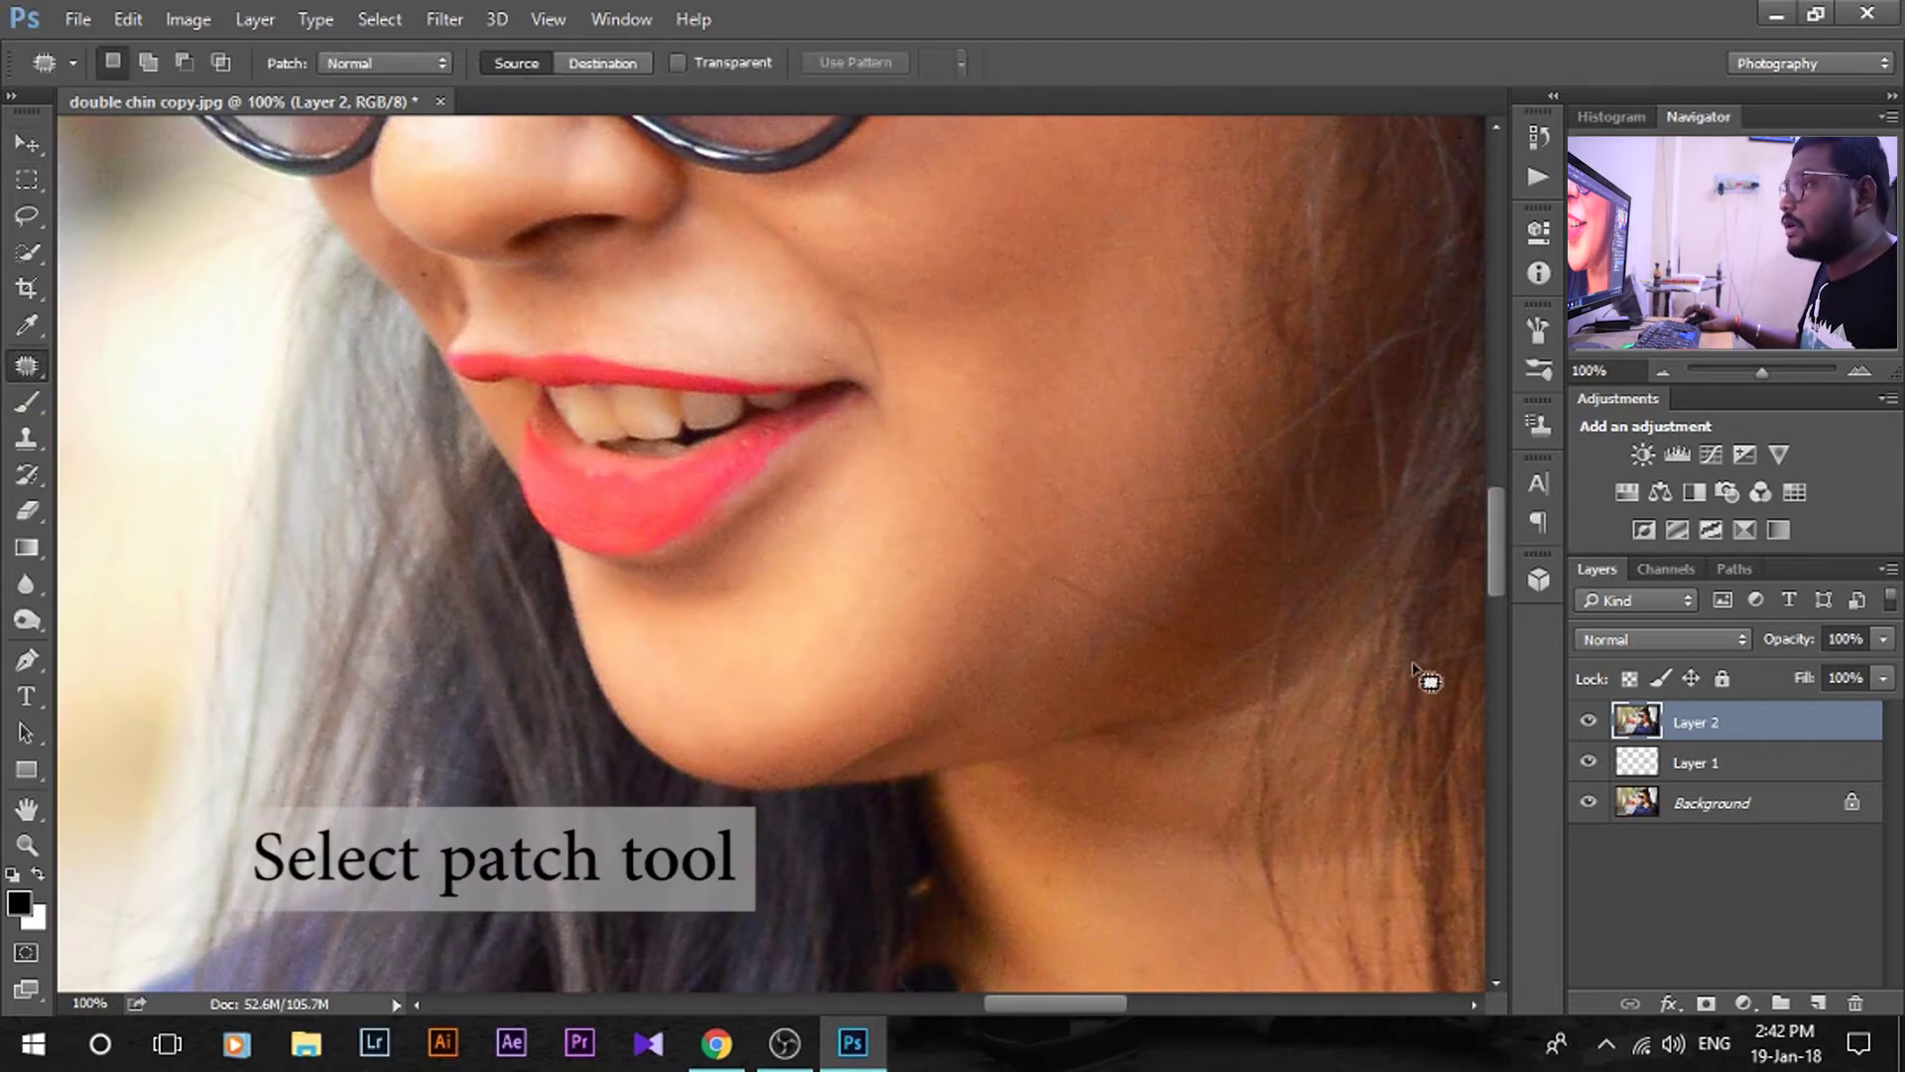
pyautogui.moveTo(799, 778)
pyautogui.mouseDown()
pyautogui.moveTo(942, 717)
pyautogui.moveTo(969, 726)
pyautogui.moveTo(965, 757)
pyautogui.moveTo(810, 778)
pyautogui.moveTo(958, 715)
pyautogui.moveTo(944, 763)
pyautogui.moveTo(813, 783)
pyautogui.moveTo(1057, 705)
pyautogui.mouseUp()
pyautogui.click(27, 146)
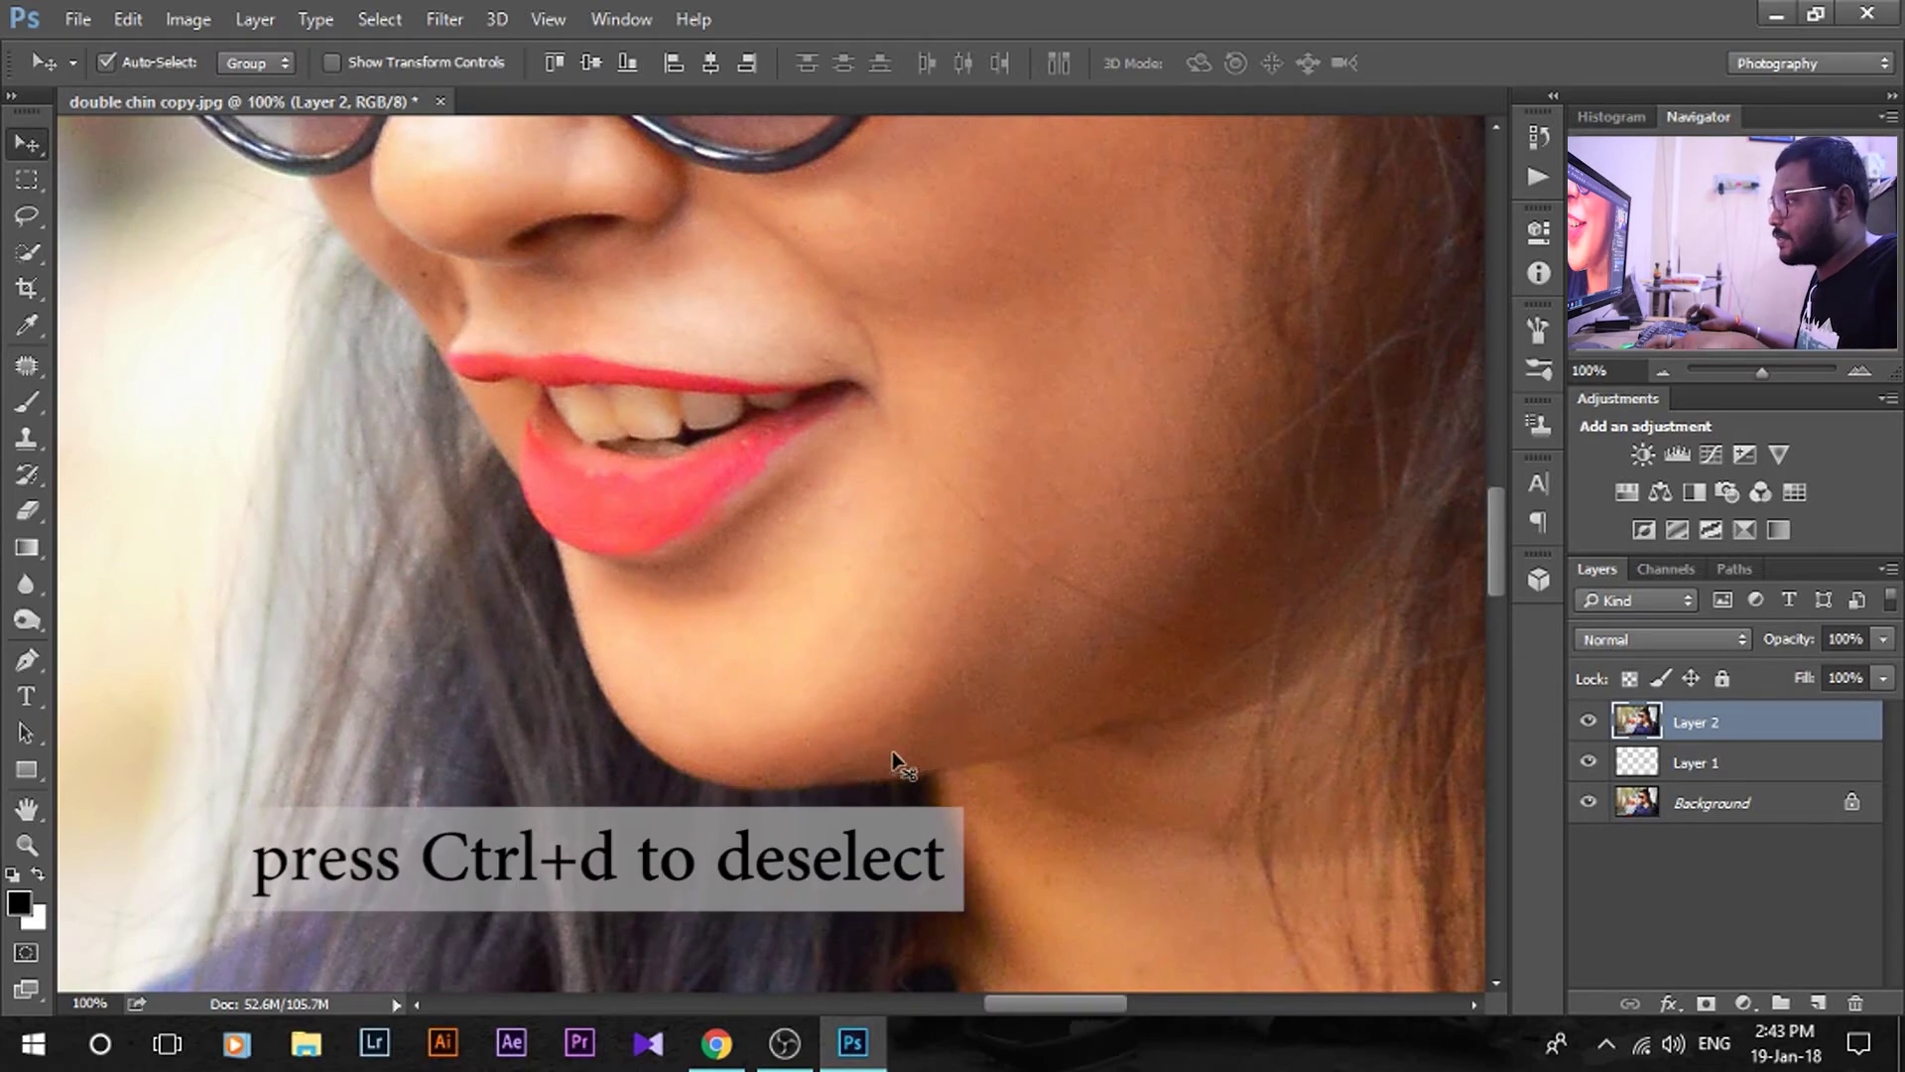
pyautogui.hotkey('ctrl', 'd')
# Step: Hide Layer 1 and toggle Layer 2's visibility to compare the chin retouch with the original on the whole image
pyautogui.hotkey('ctrl', '0')
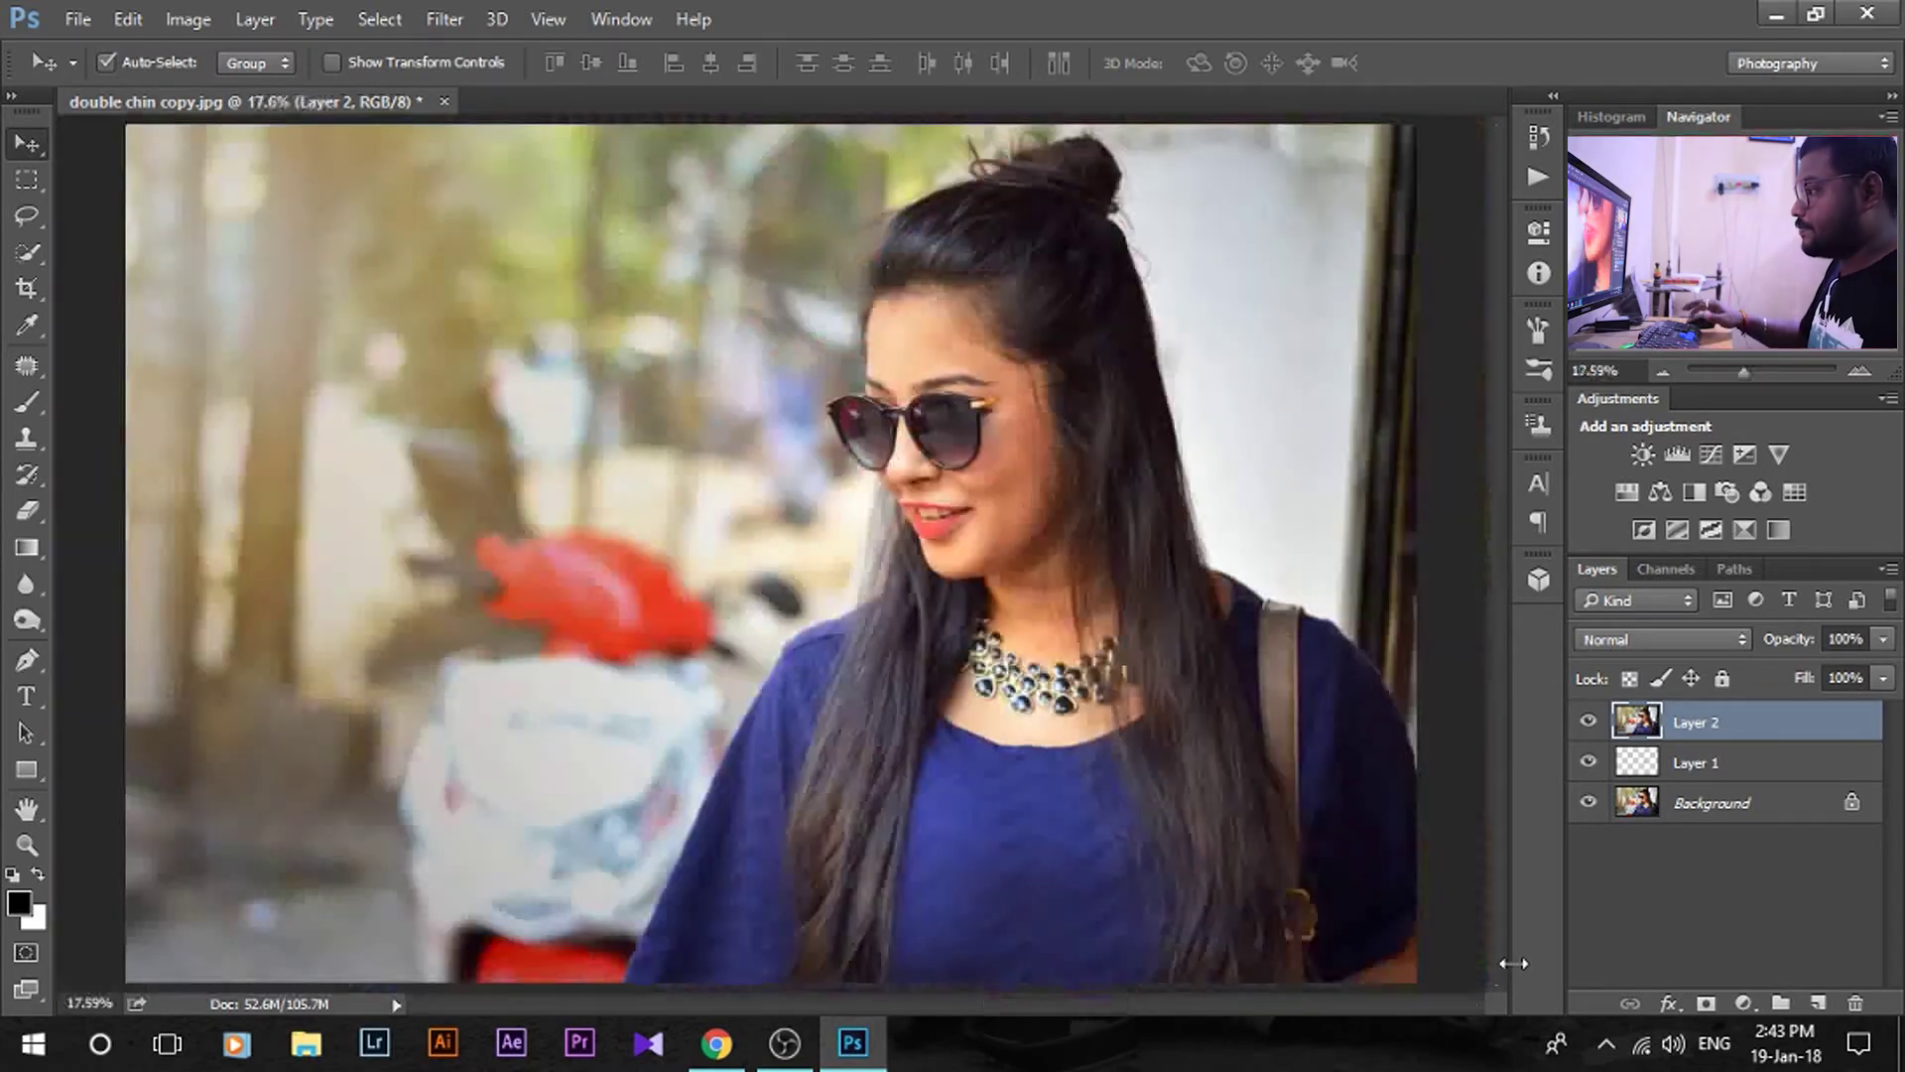
pyautogui.click(1589, 722)
pyautogui.click(1591, 724)
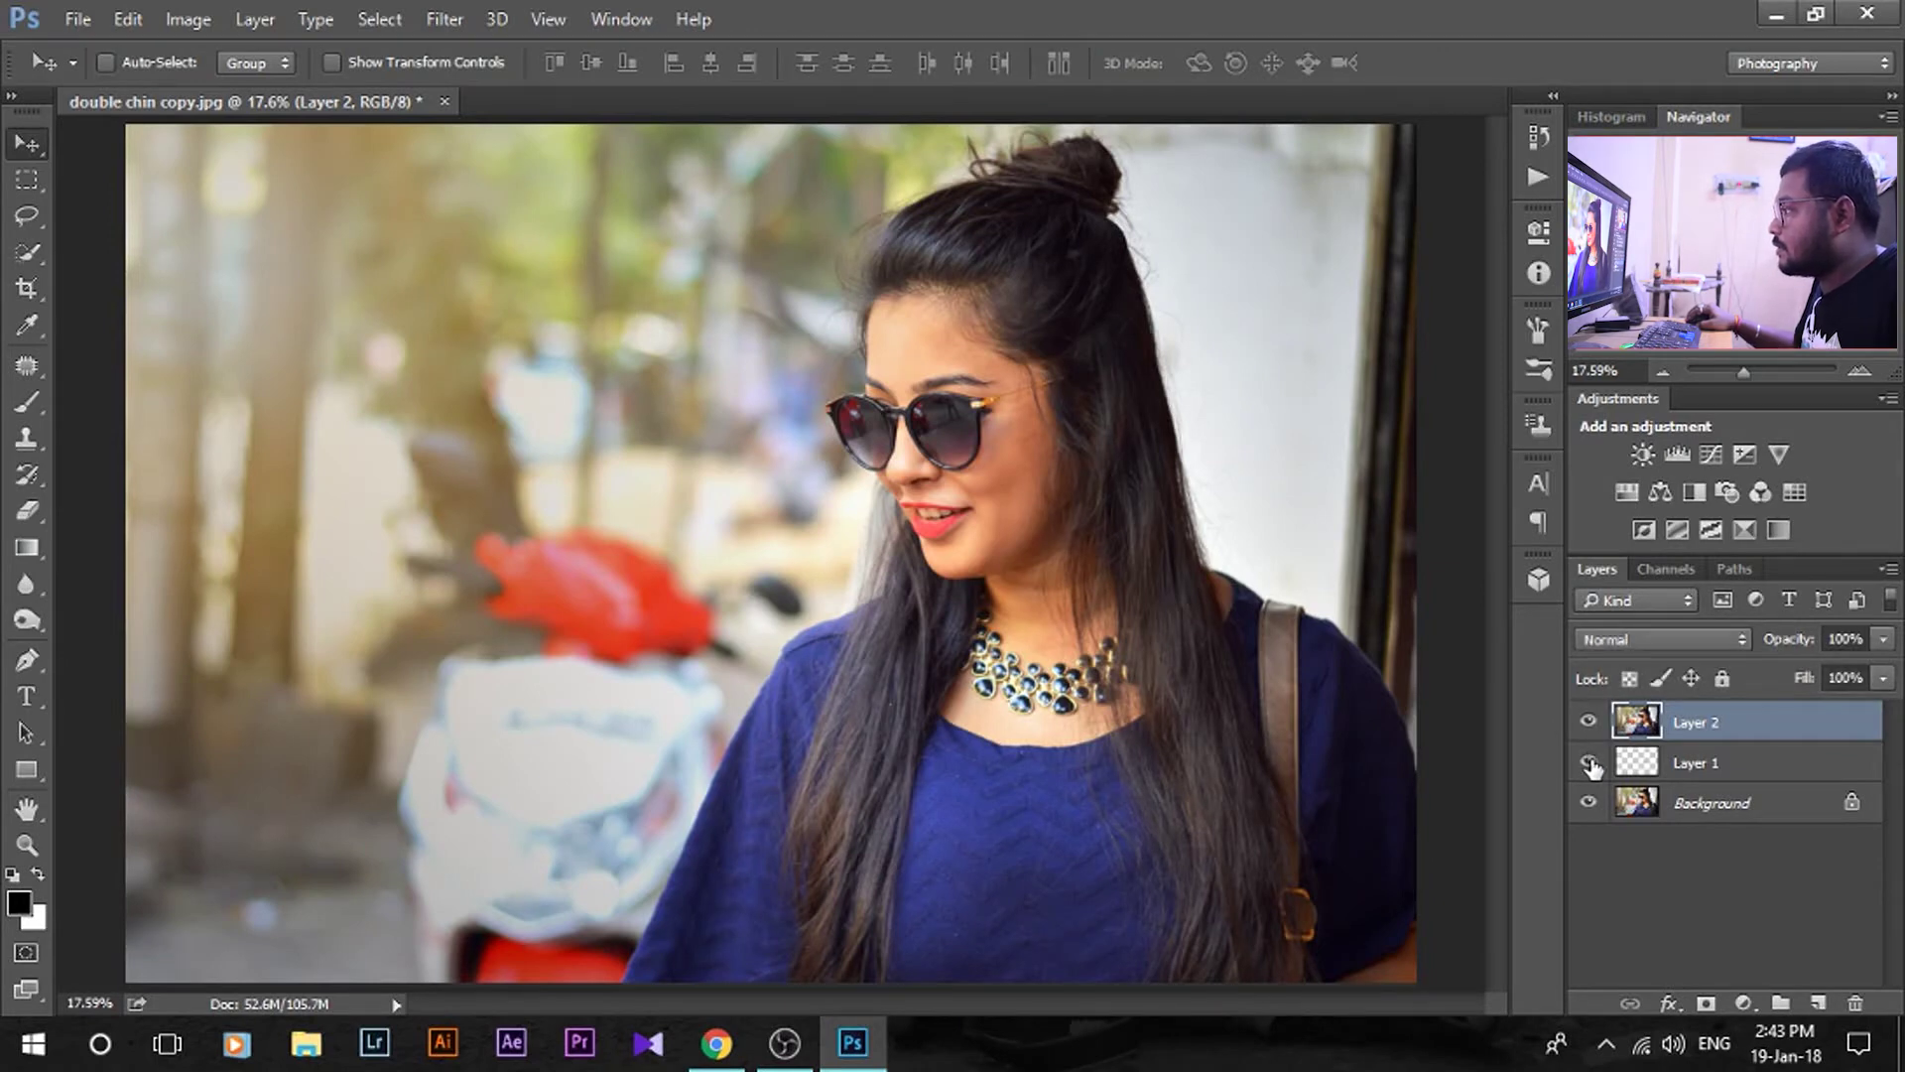
pyautogui.click(1591, 723)
pyautogui.click(1592, 723)
# Step: Convert Layer 2 to a smart object
pyautogui.hotkey('ctrl', '+')
pyautogui.hotkey('ctrl', '+')
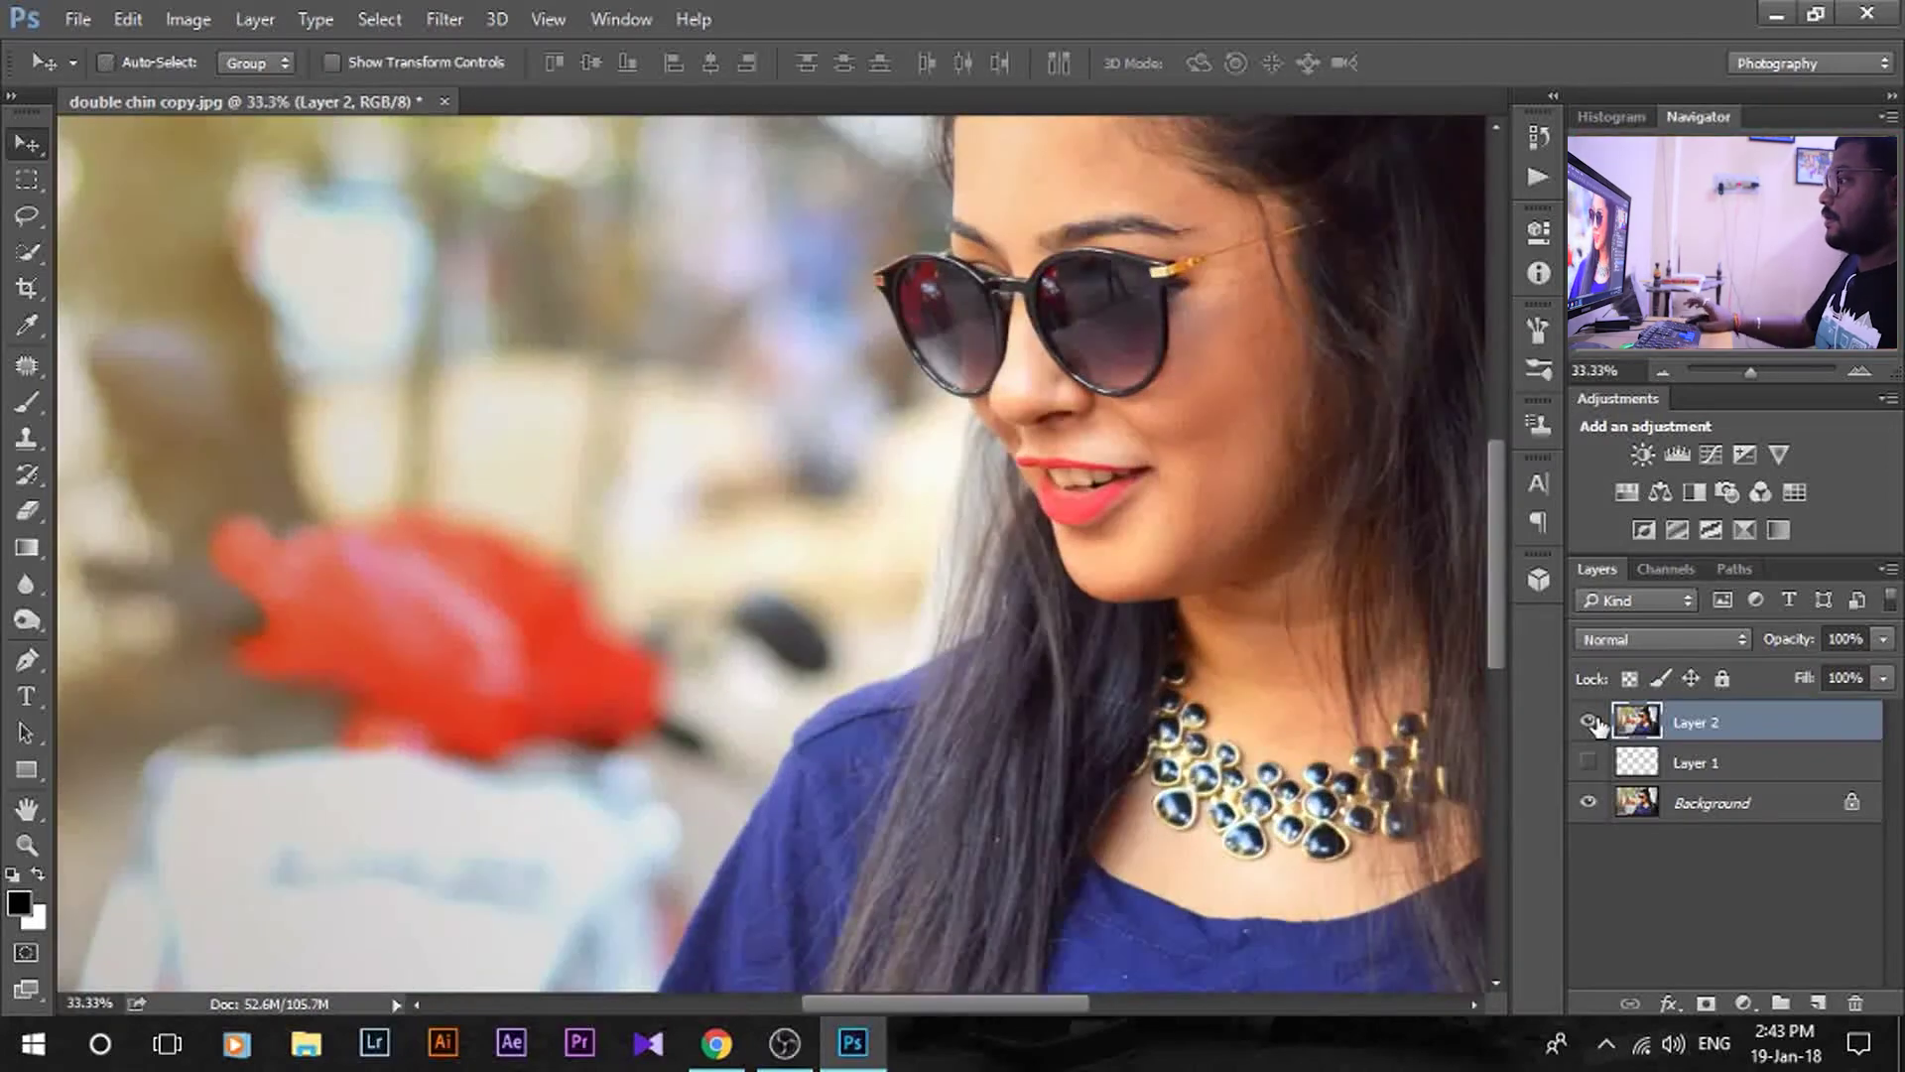
pyautogui.moveTo(1272, 650); pyautogui.dragTo(748, 658)
pyautogui.hotkey('ctrl', '+')
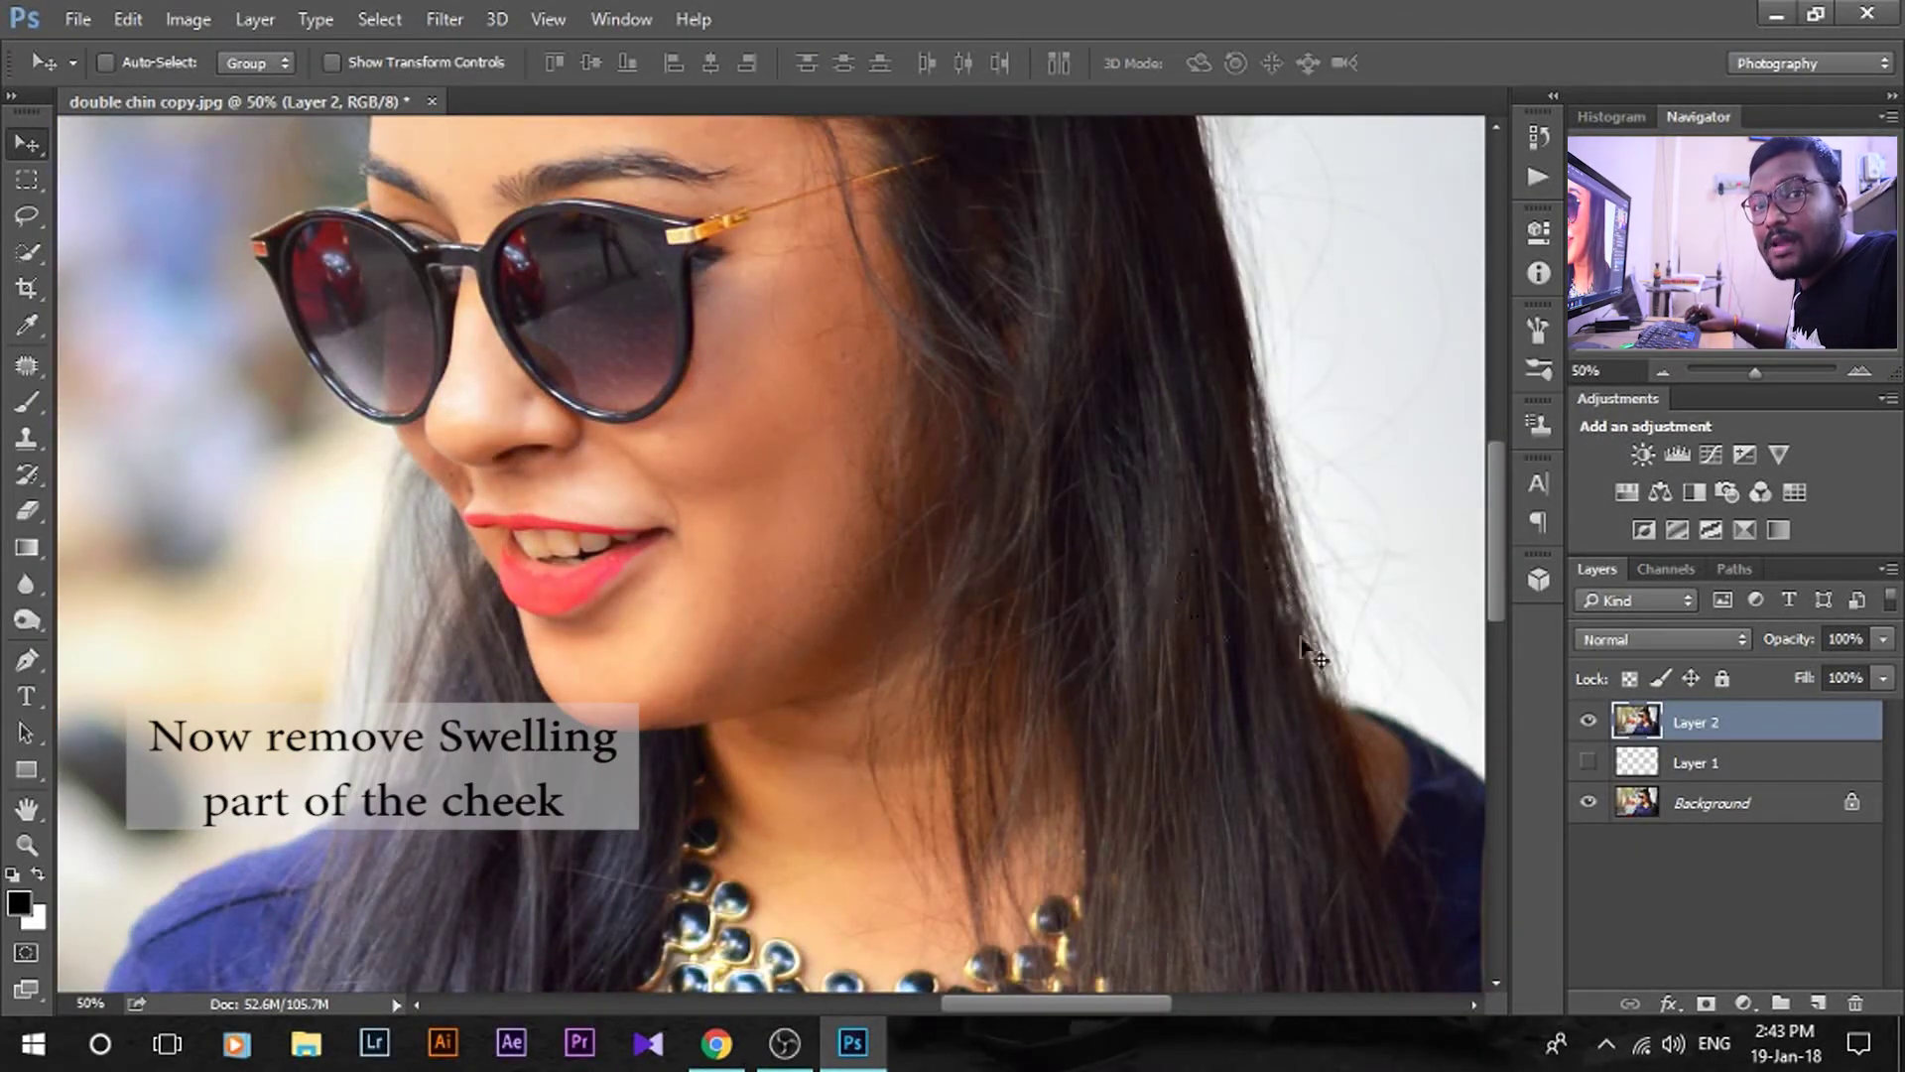
pyautogui.rightClick(1769, 729)
pyautogui.click(1385, 473)
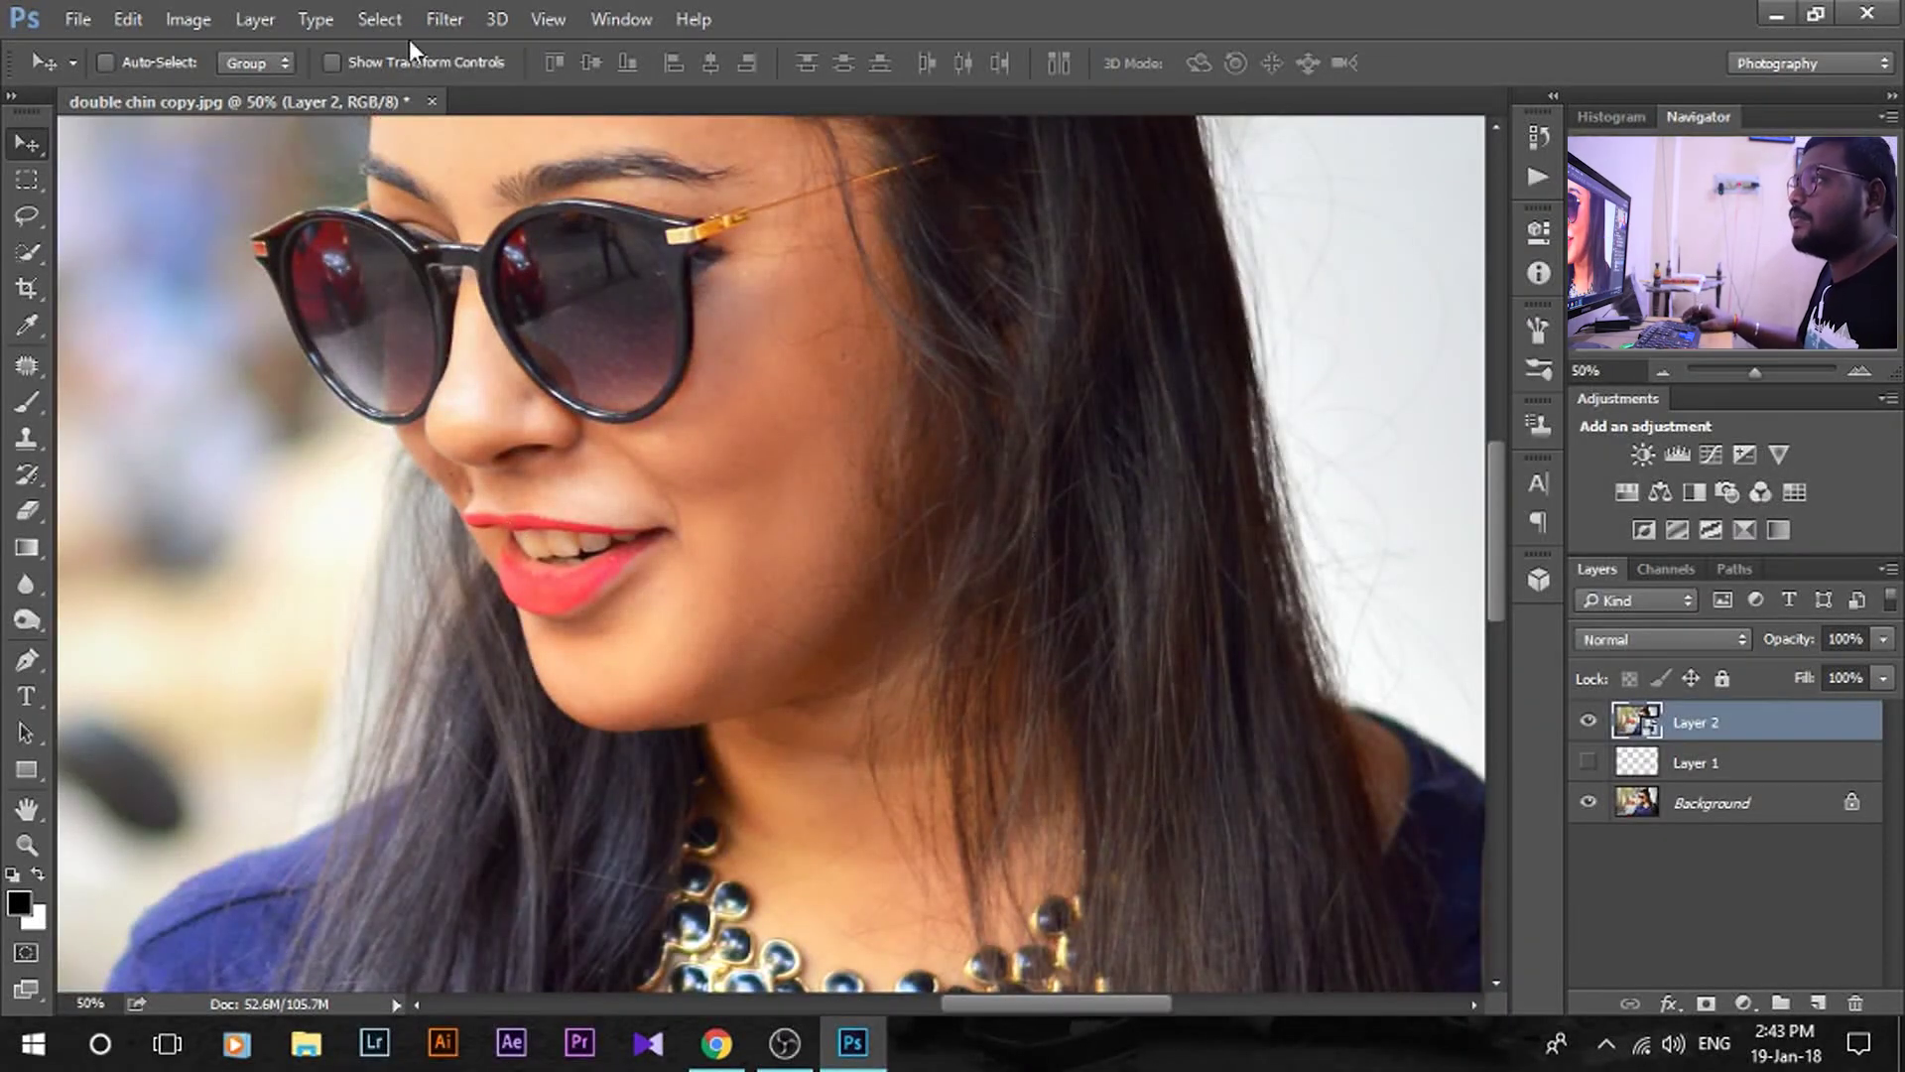
# Step: Push the swollen part of the cheek and jawline inward on Layer 2 with the Liquify filter and apply it
pyautogui.click(439, 20)
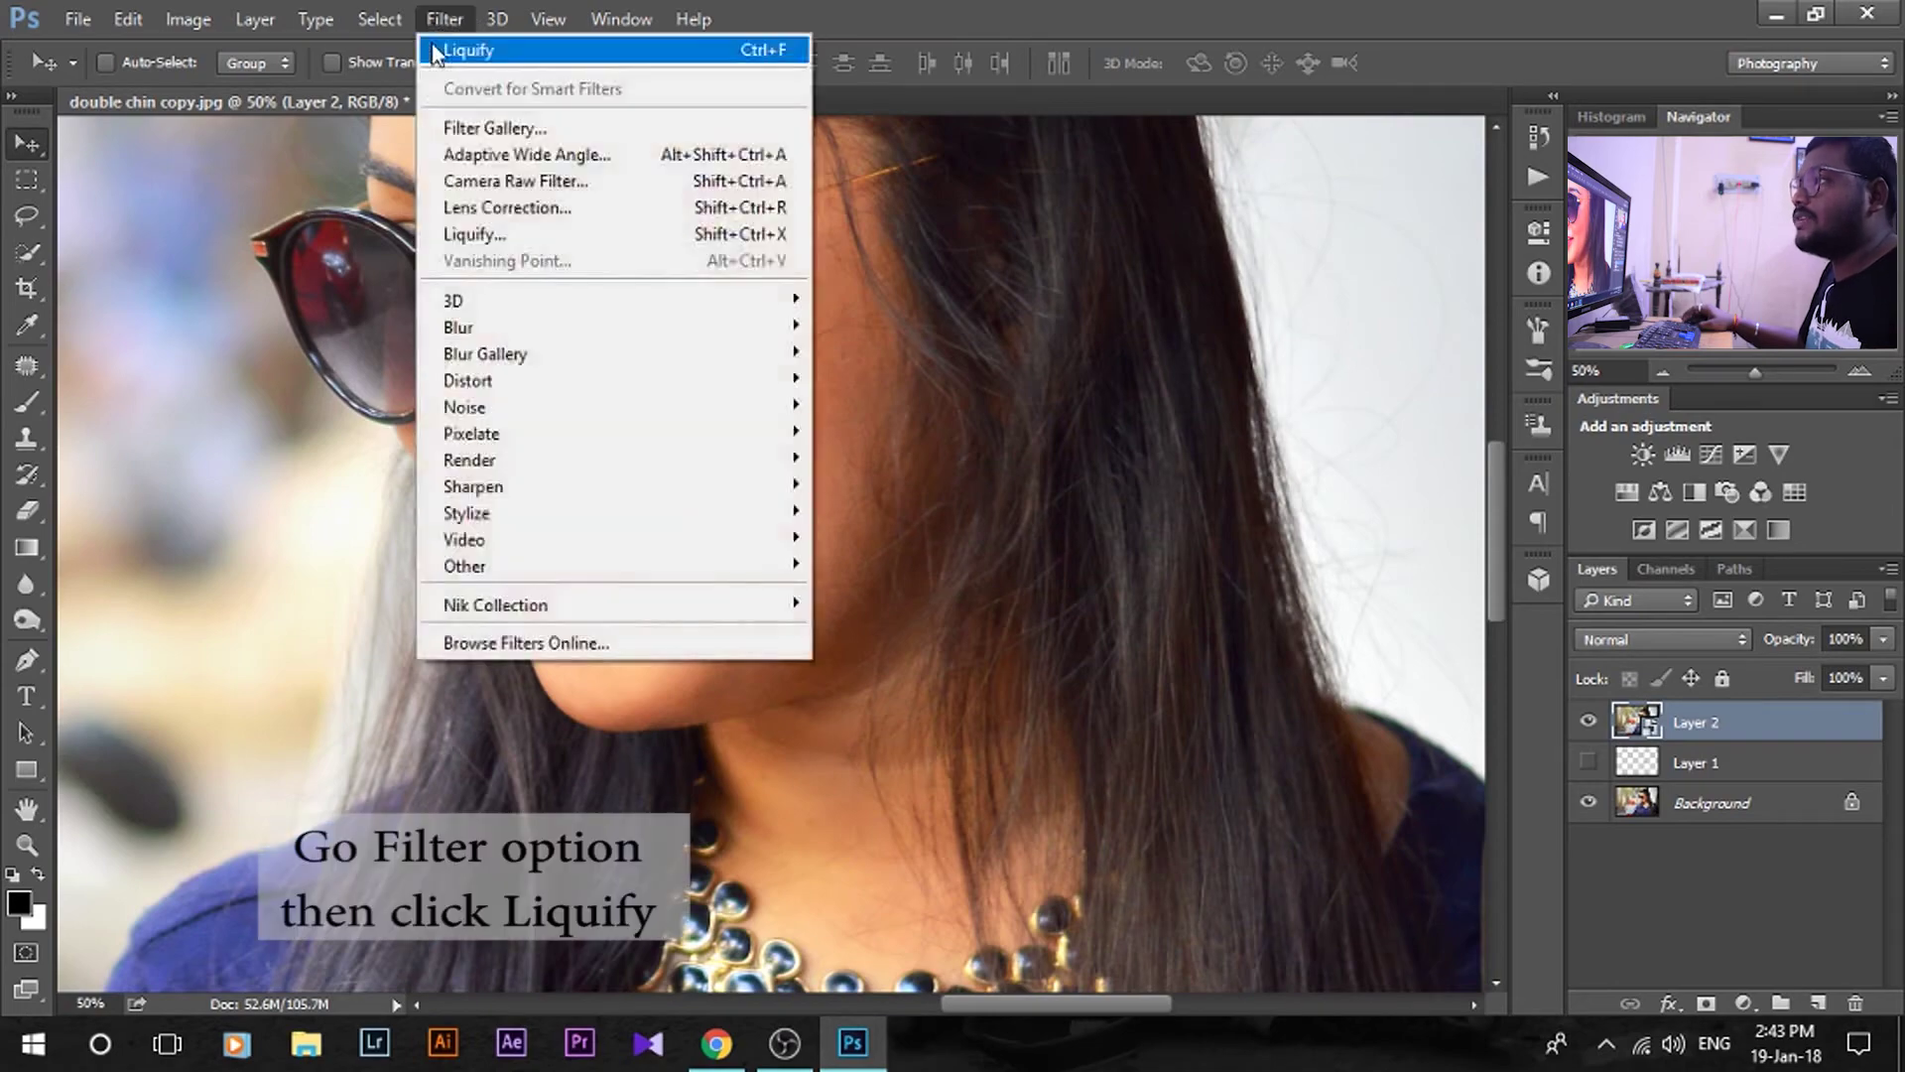
pyautogui.click(568, 241)
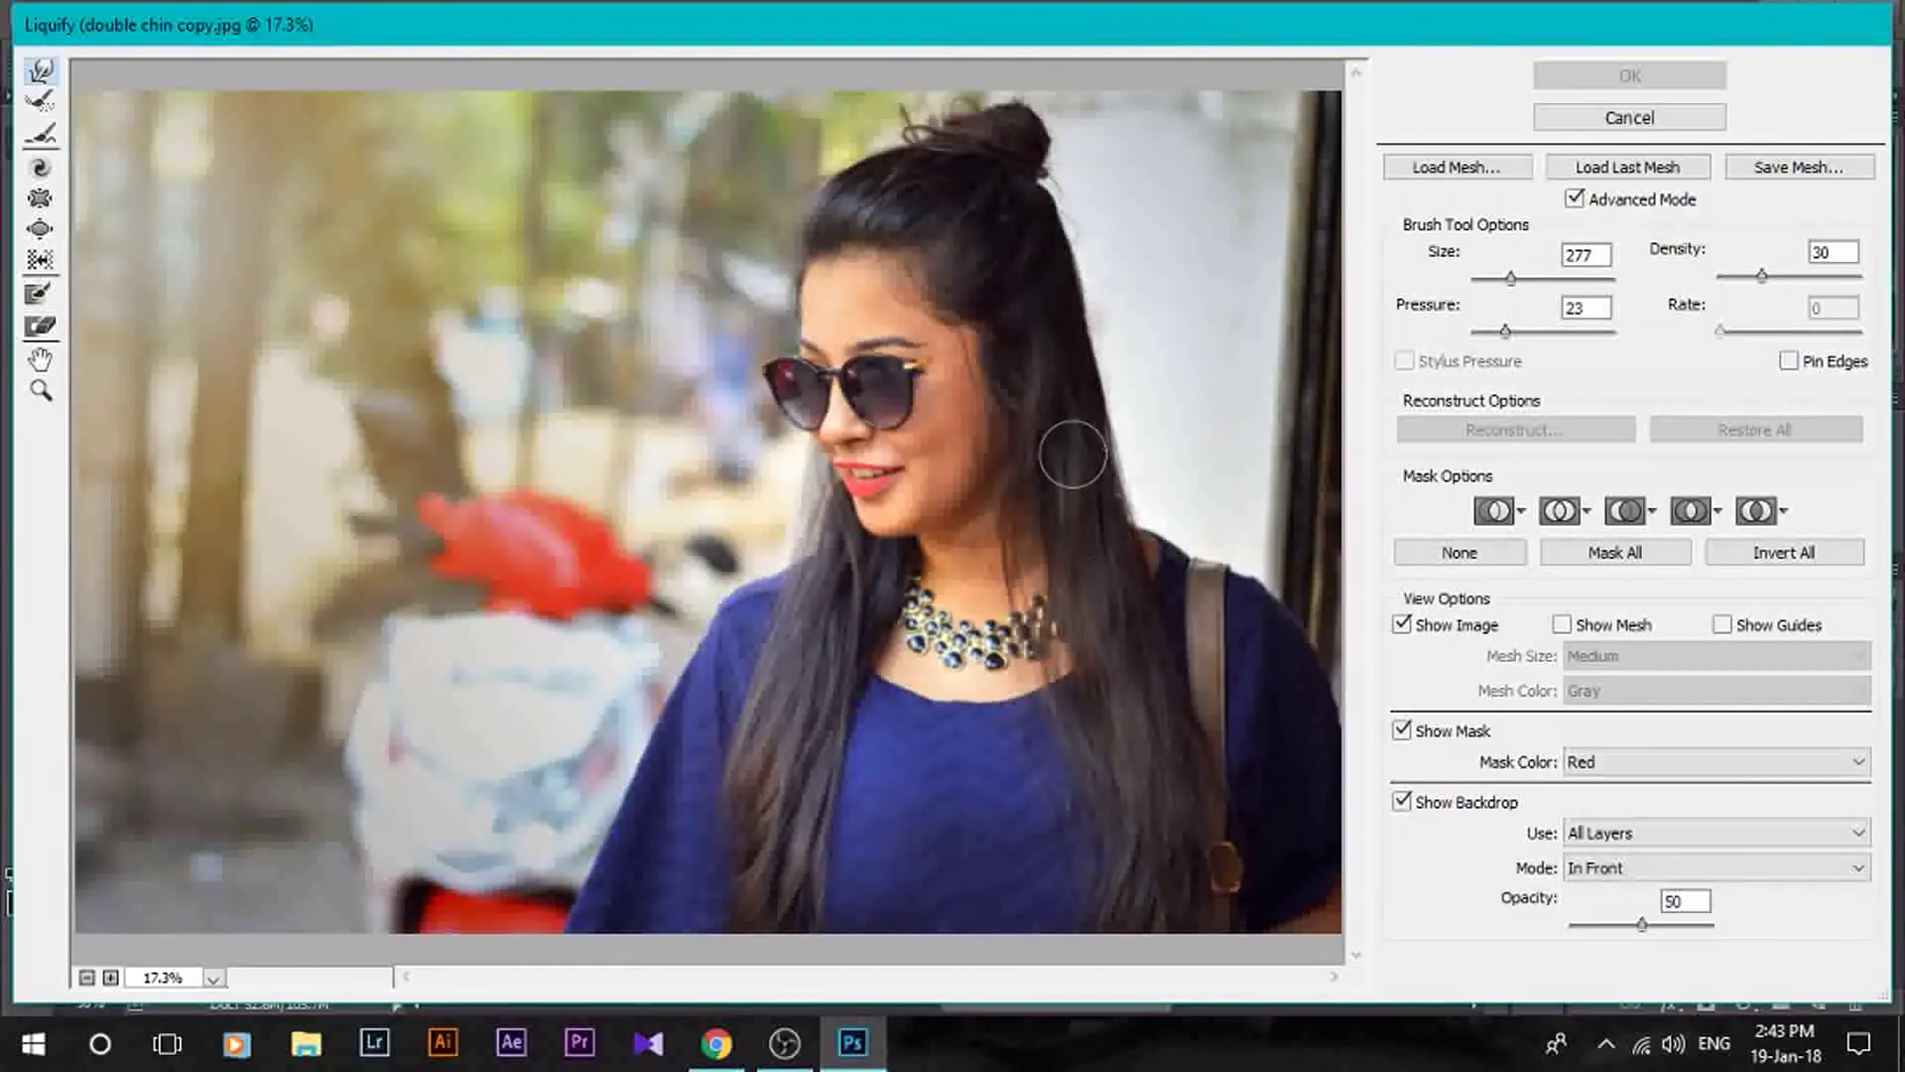
pyautogui.hotkey('ctrl', '+')
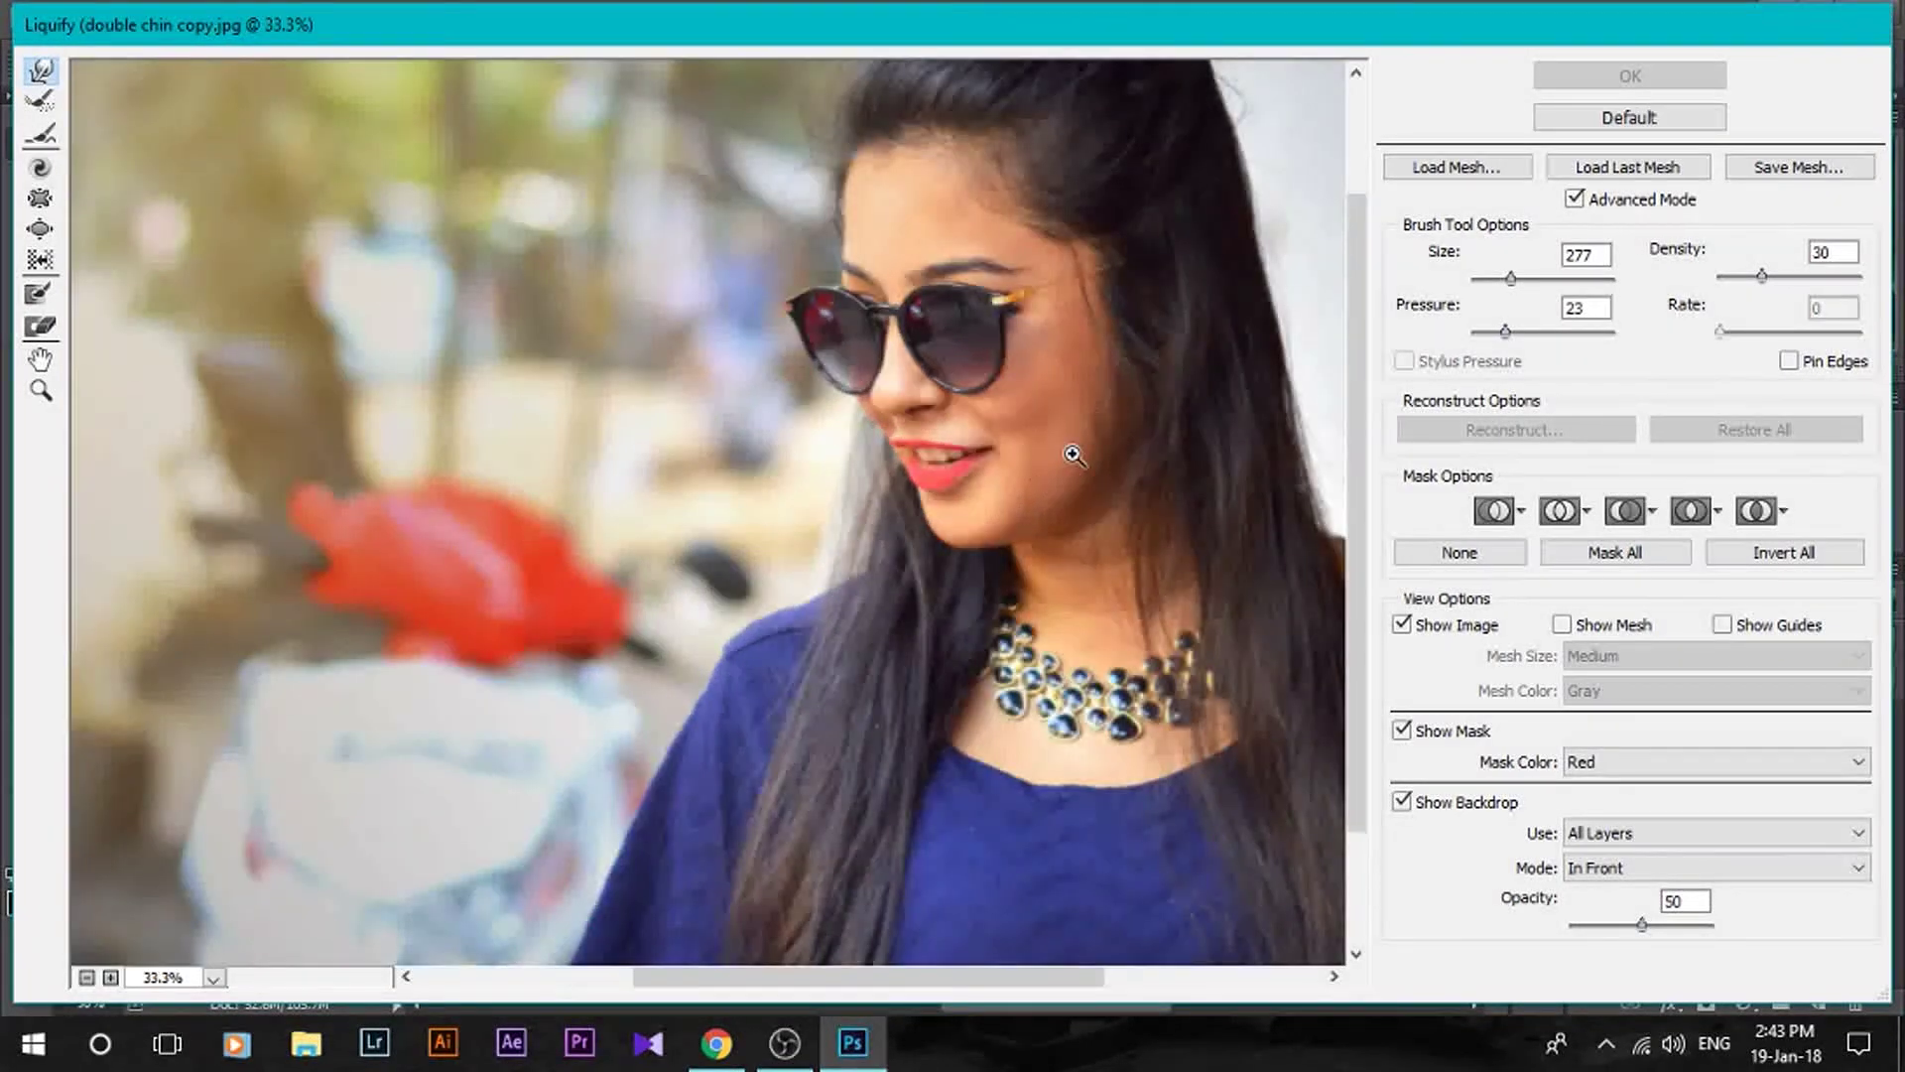
pyautogui.hotkey('ctrl', '+')
pyautogui.moveTo(1319, 546); pyautogui.dragTo(1027, 574)
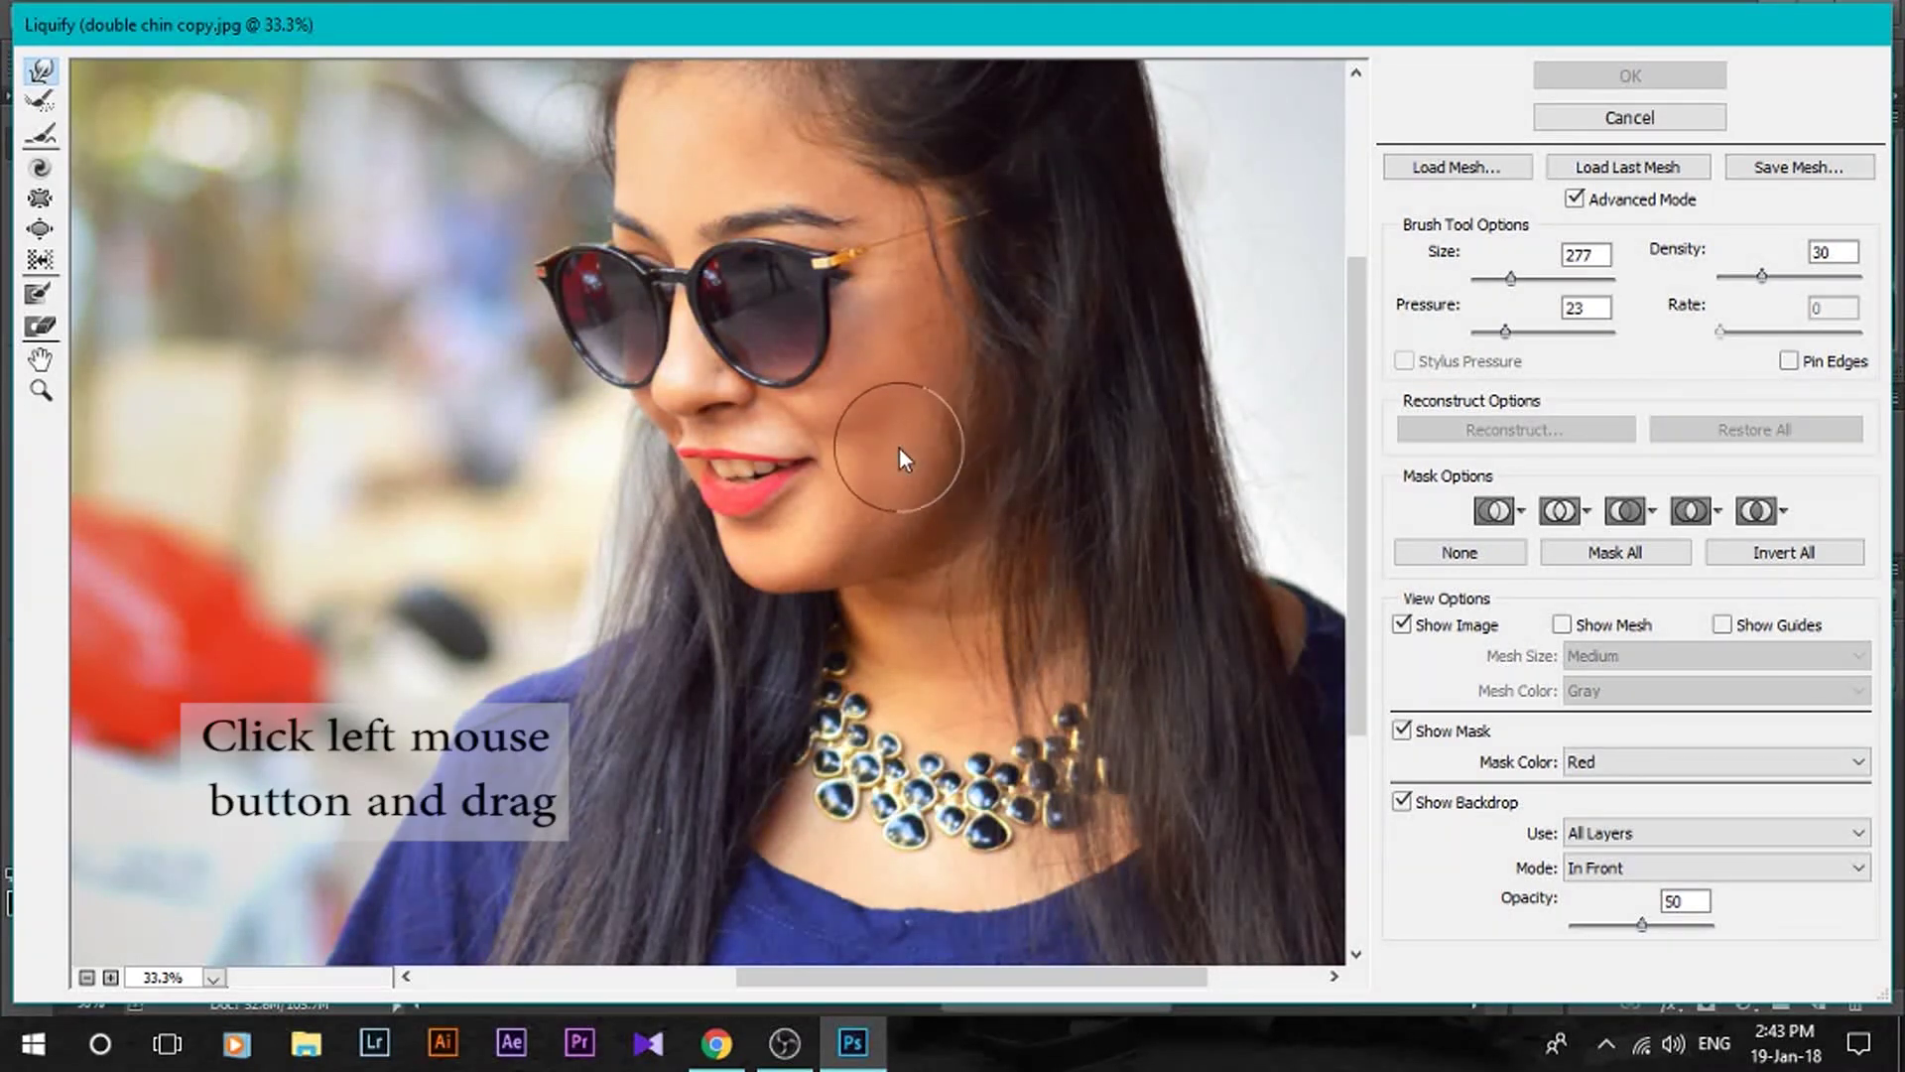
pyautogui.moveTo(929, 381)
pyautogui.mouseDown()
pyautogui.moveTo(876, 401)
pyautogui.moveTo(921, 467)
pyautogui.moveTo(901, 524)
pyautogui.mouseUp()
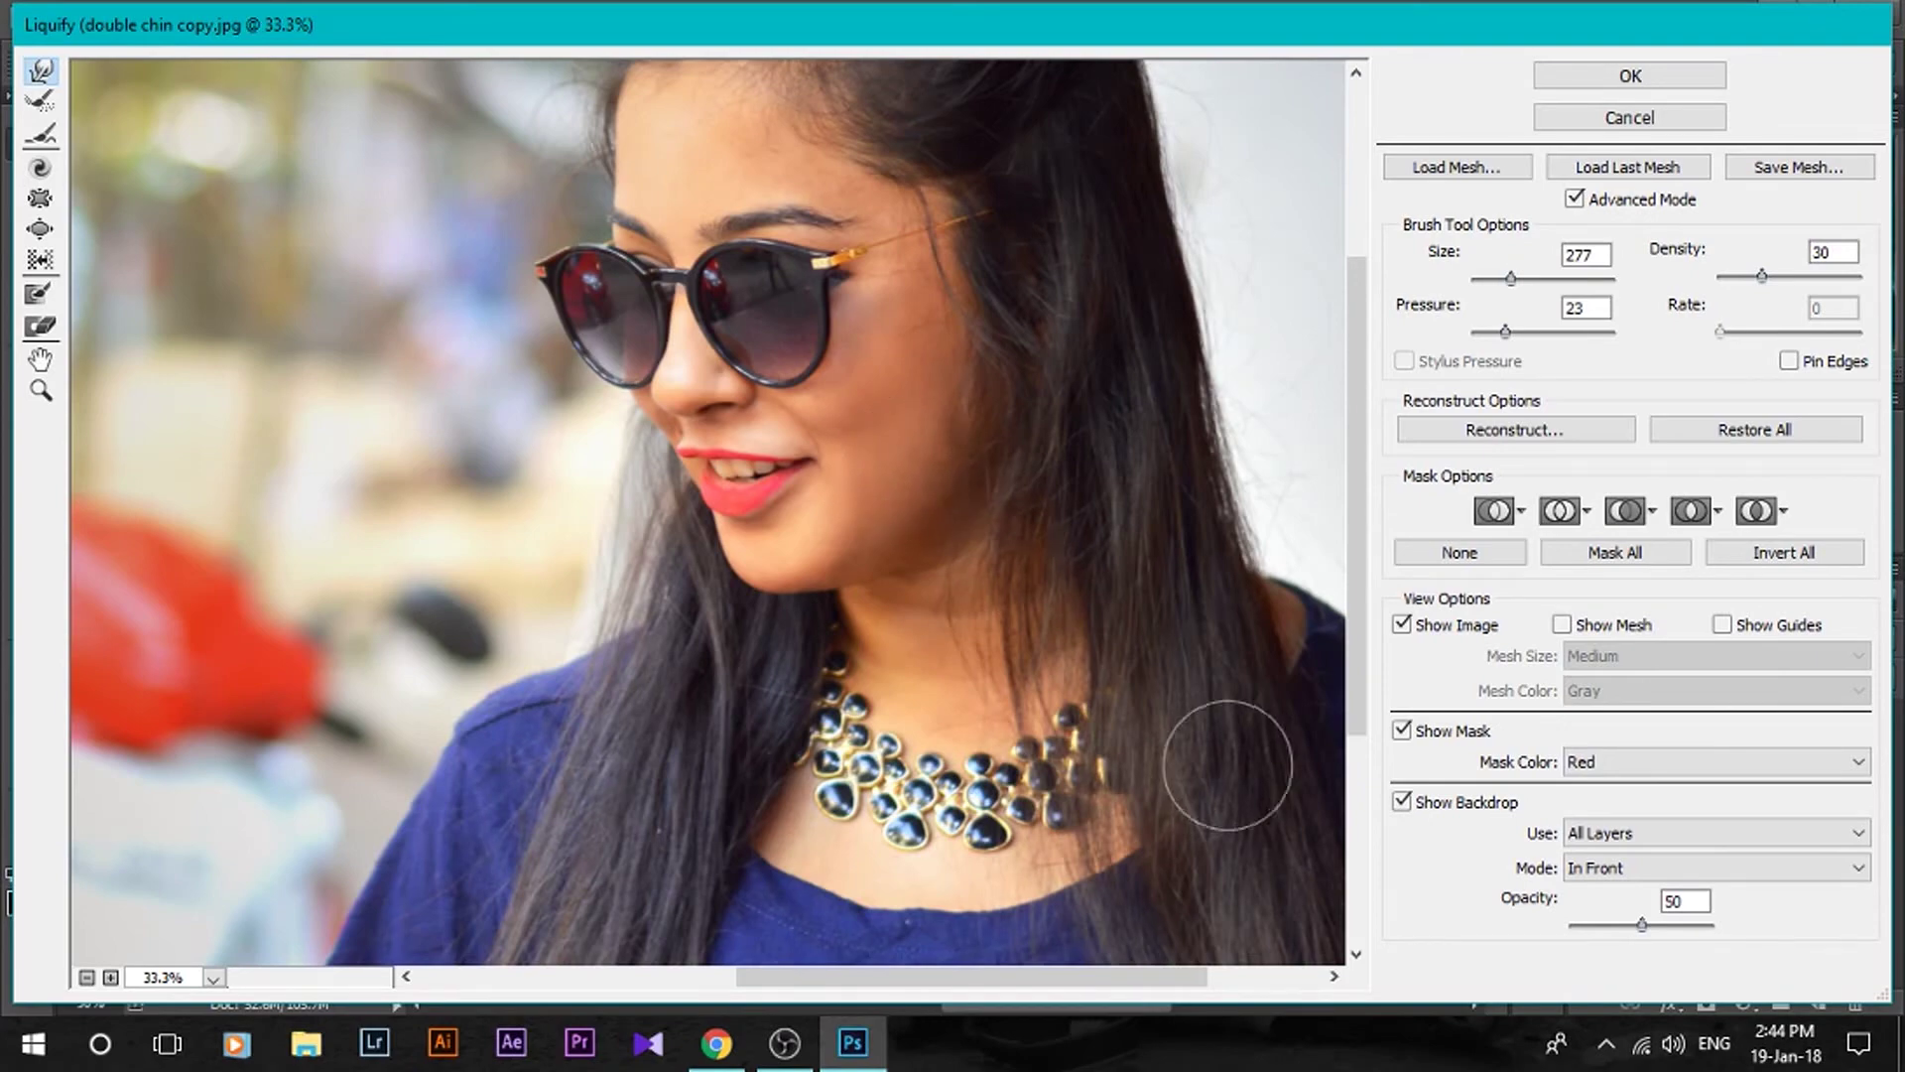
pyautogui.click(1639, 77)
# Step: Toggle Layer 2's visibility on the whole image and close up to compare the liquified face with the original
pyautogui.hotkey('ctrl', '-')
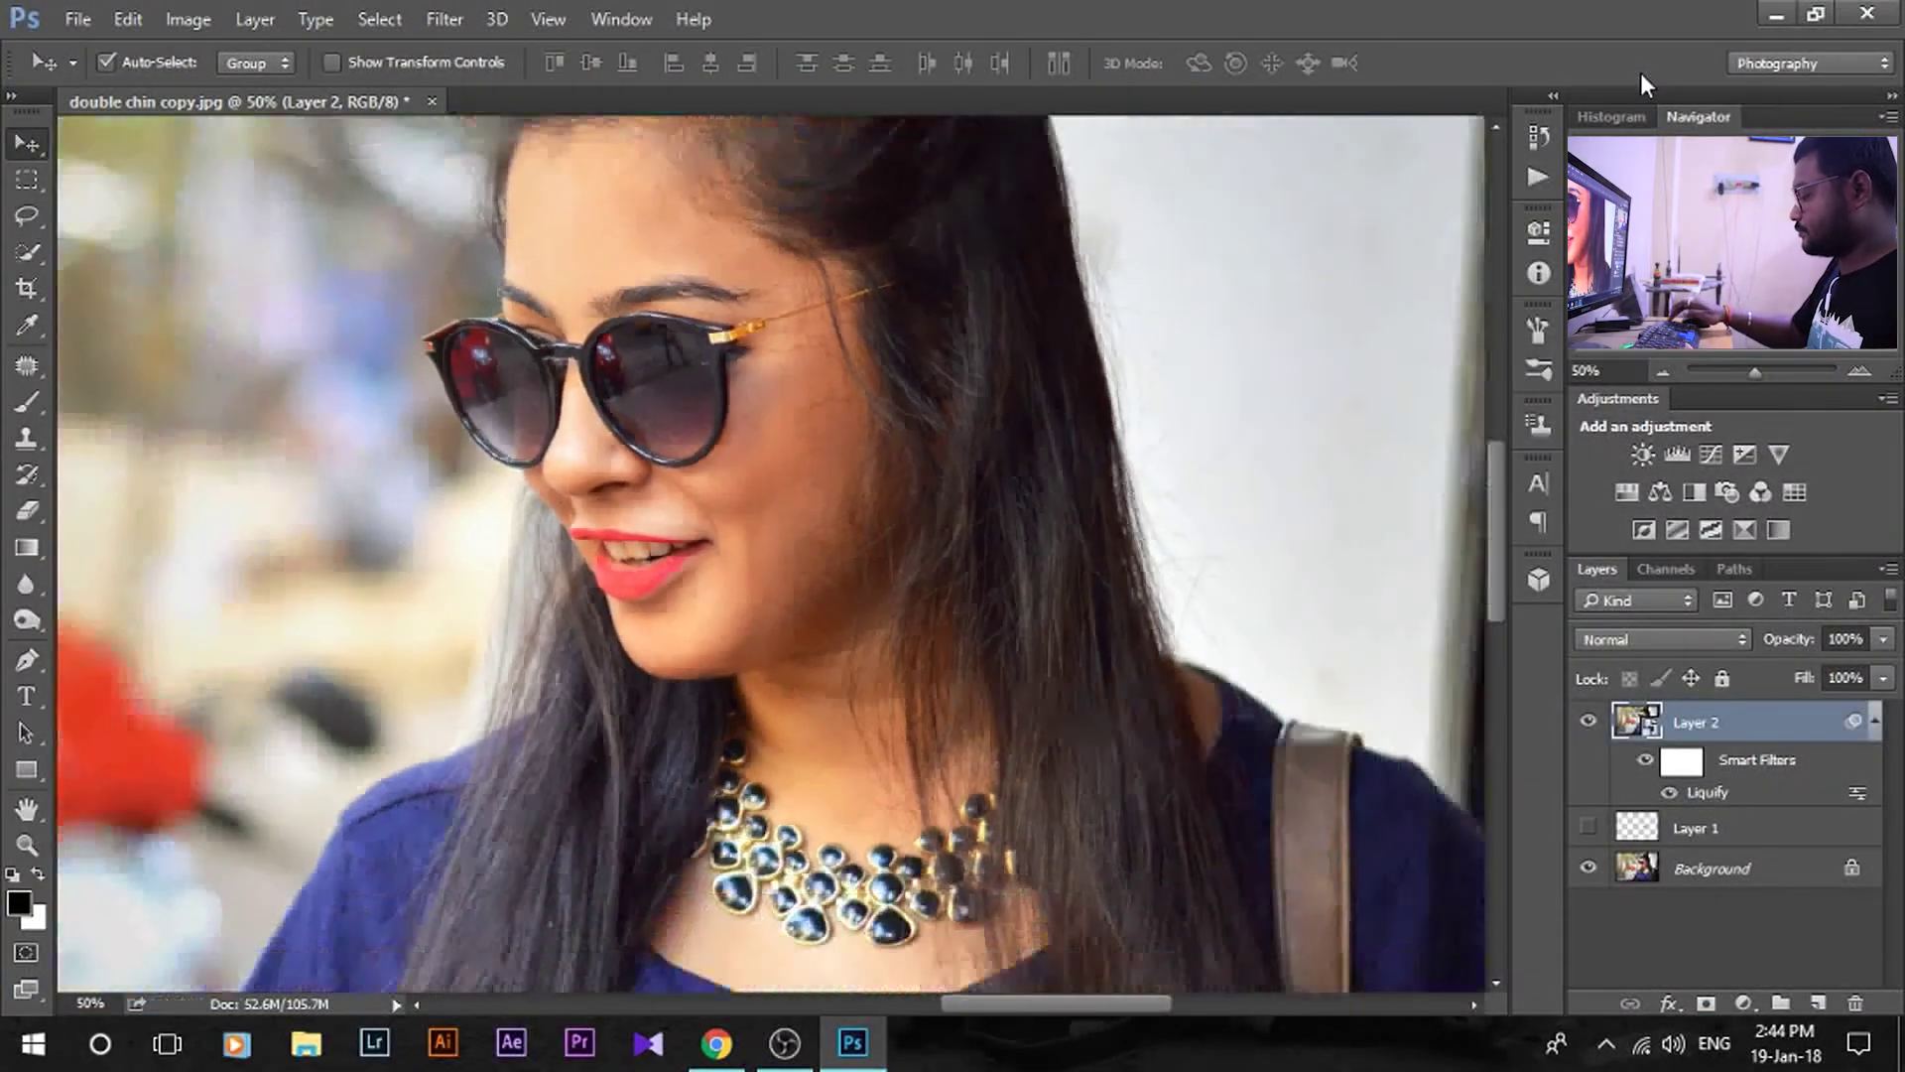
pyautogui.hotkey('ctrl', '-')
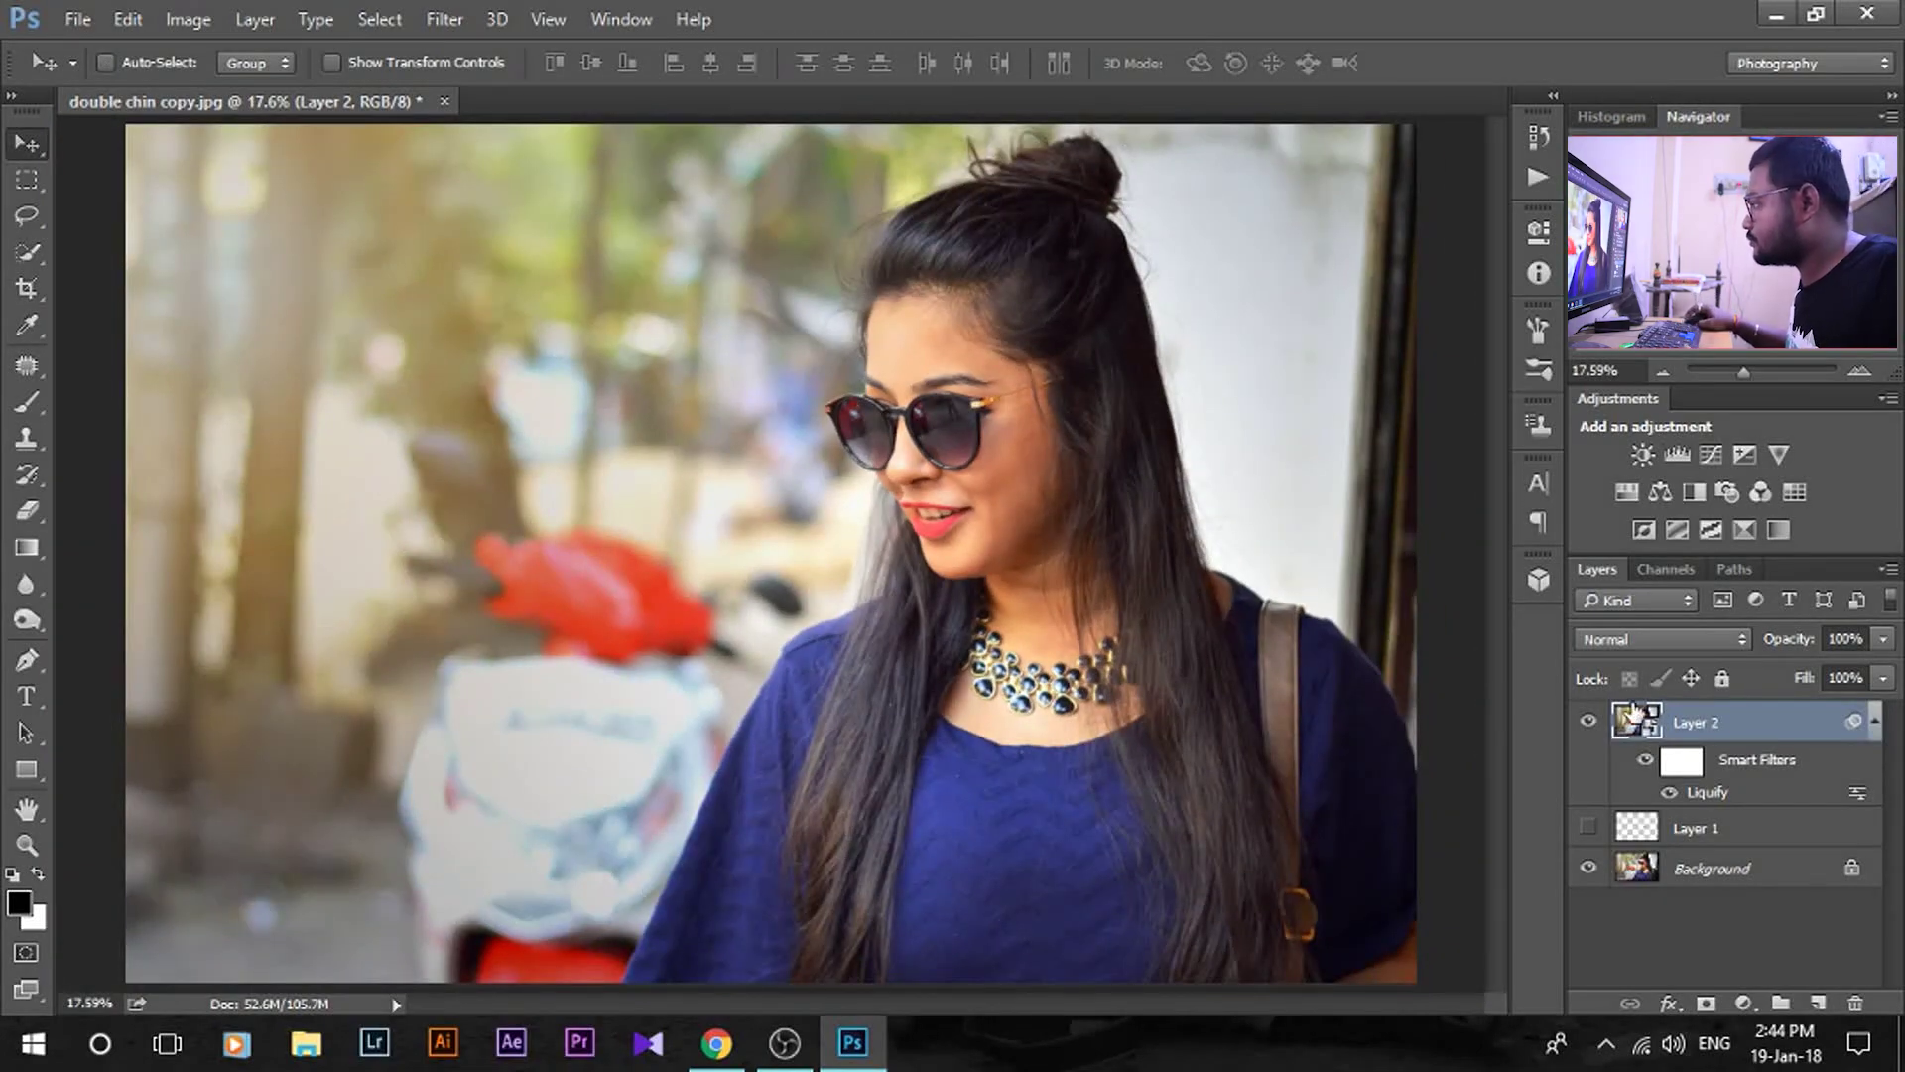
pyautogui.click(1590, 724)
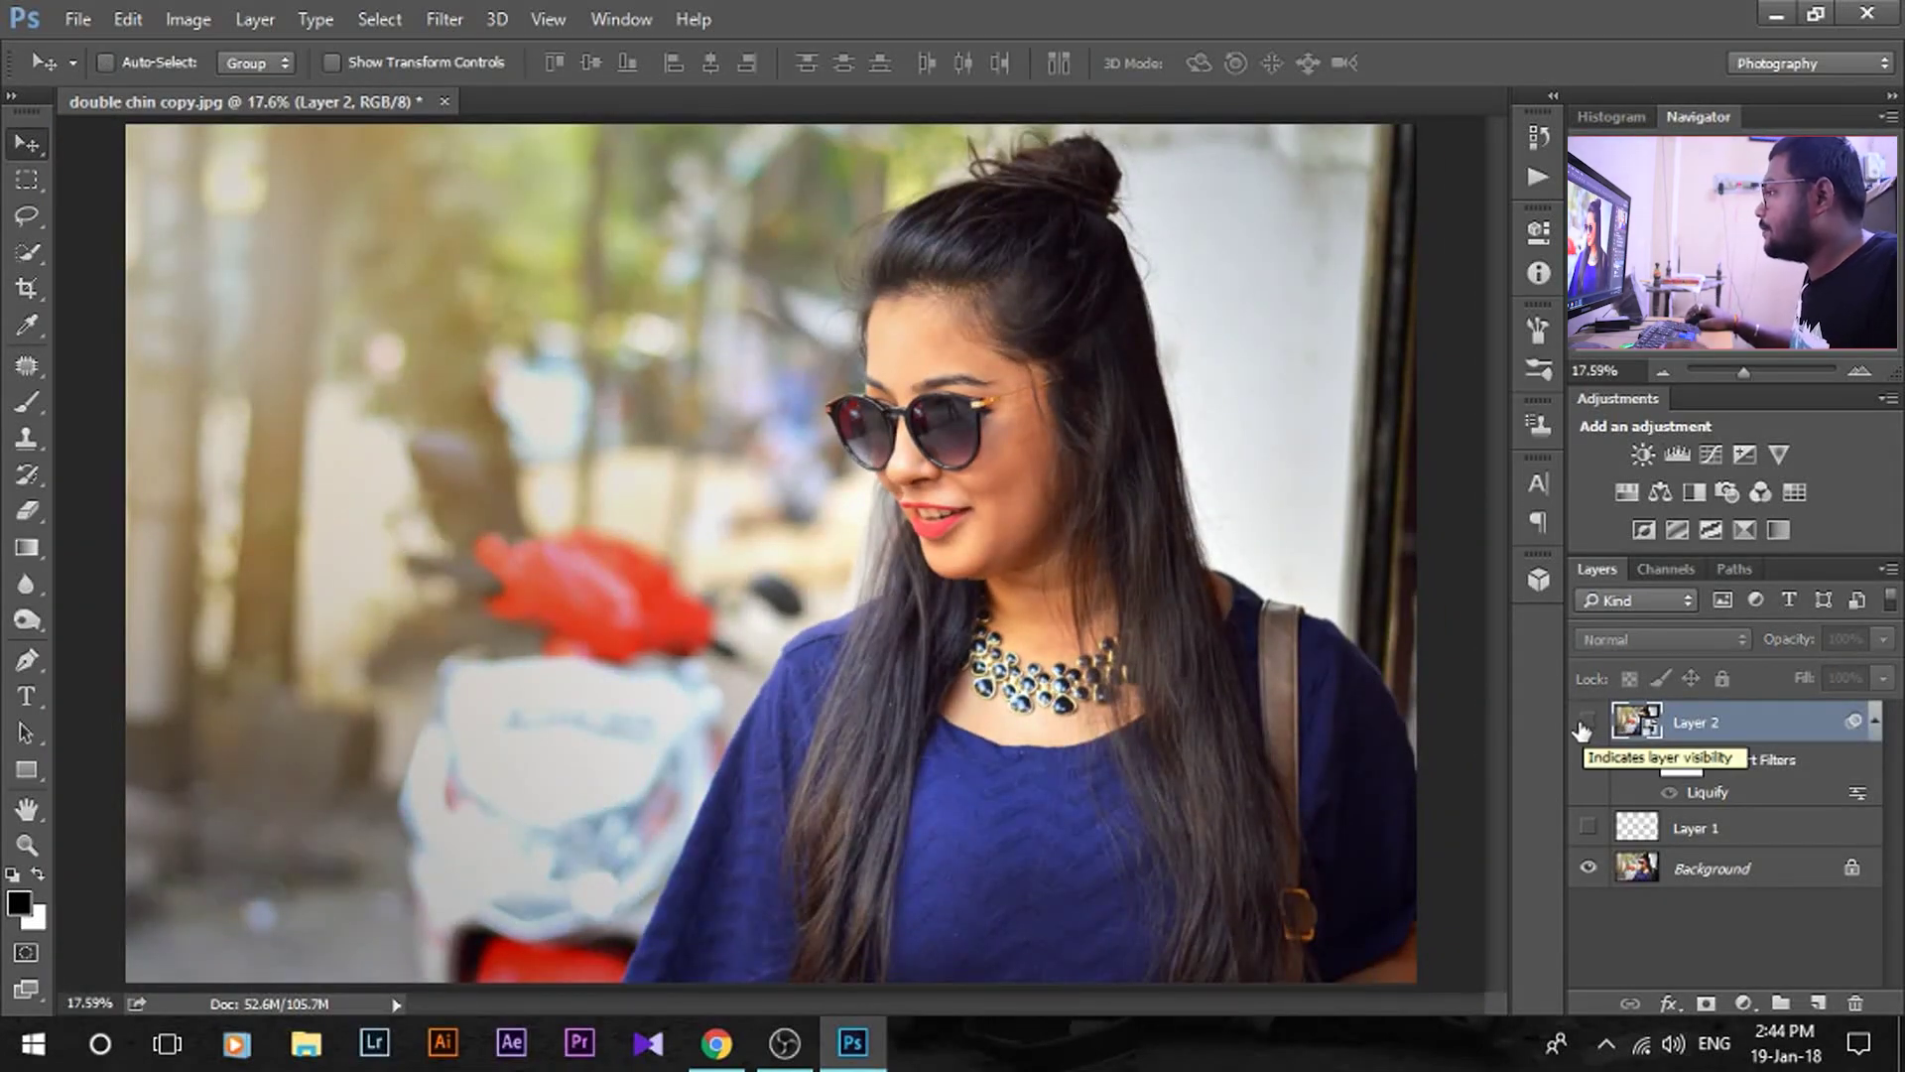
pyautogui.hotkey('ctrl', '+')
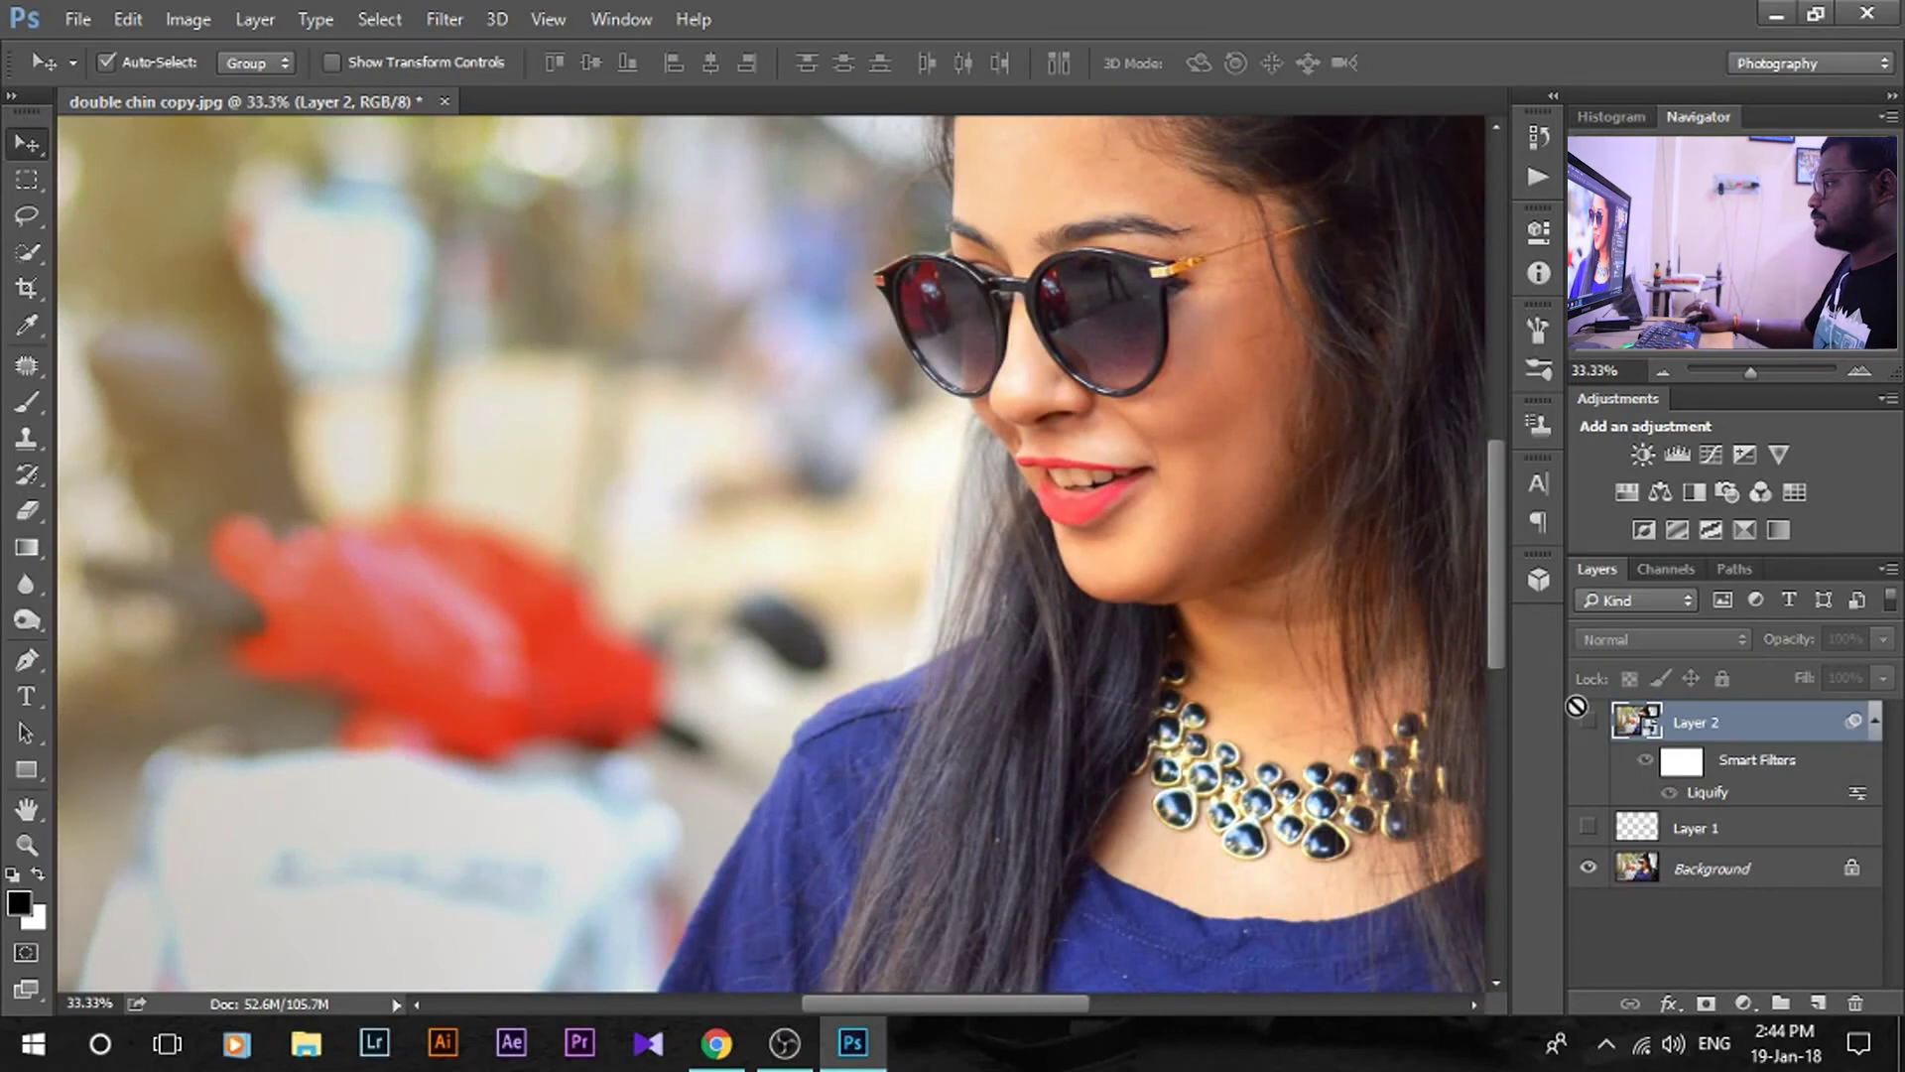
pyautogui.hotkey('ctrl', '+')
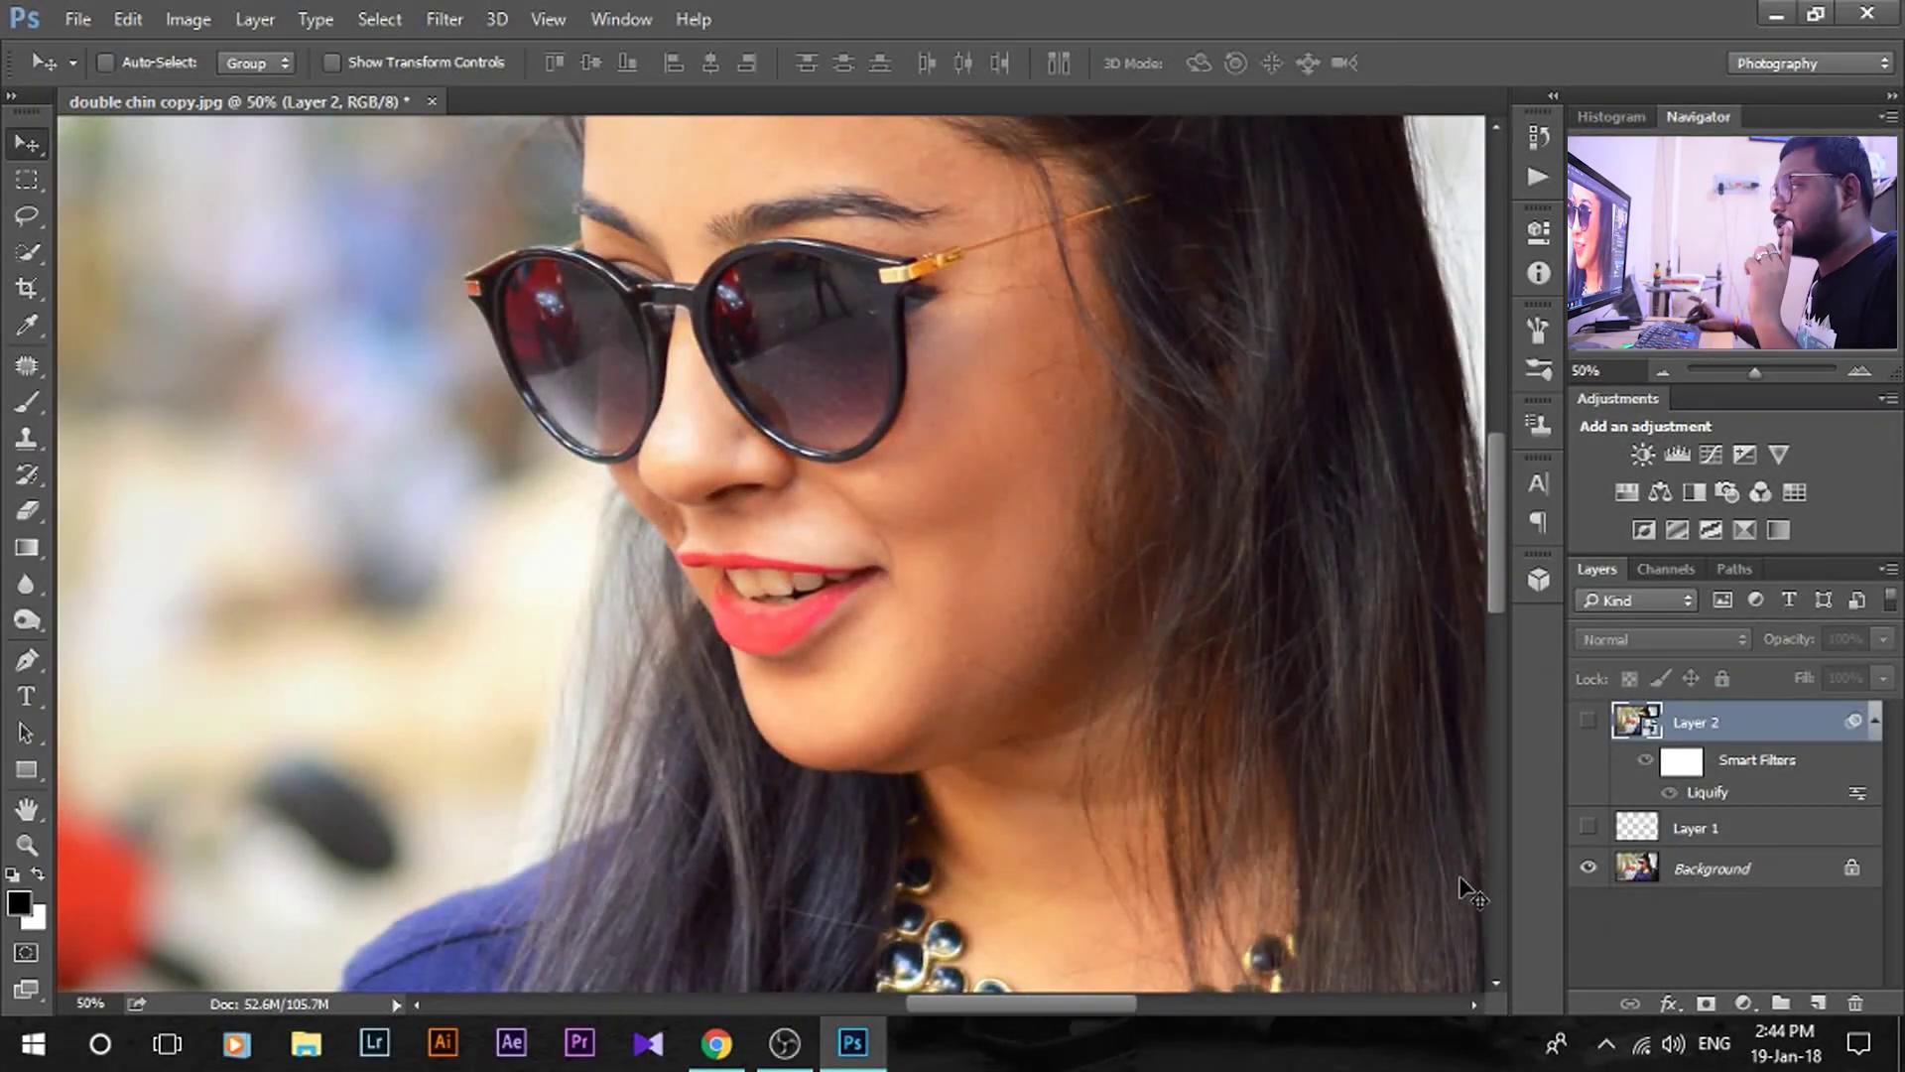
pyautogui.click(1589, 722)
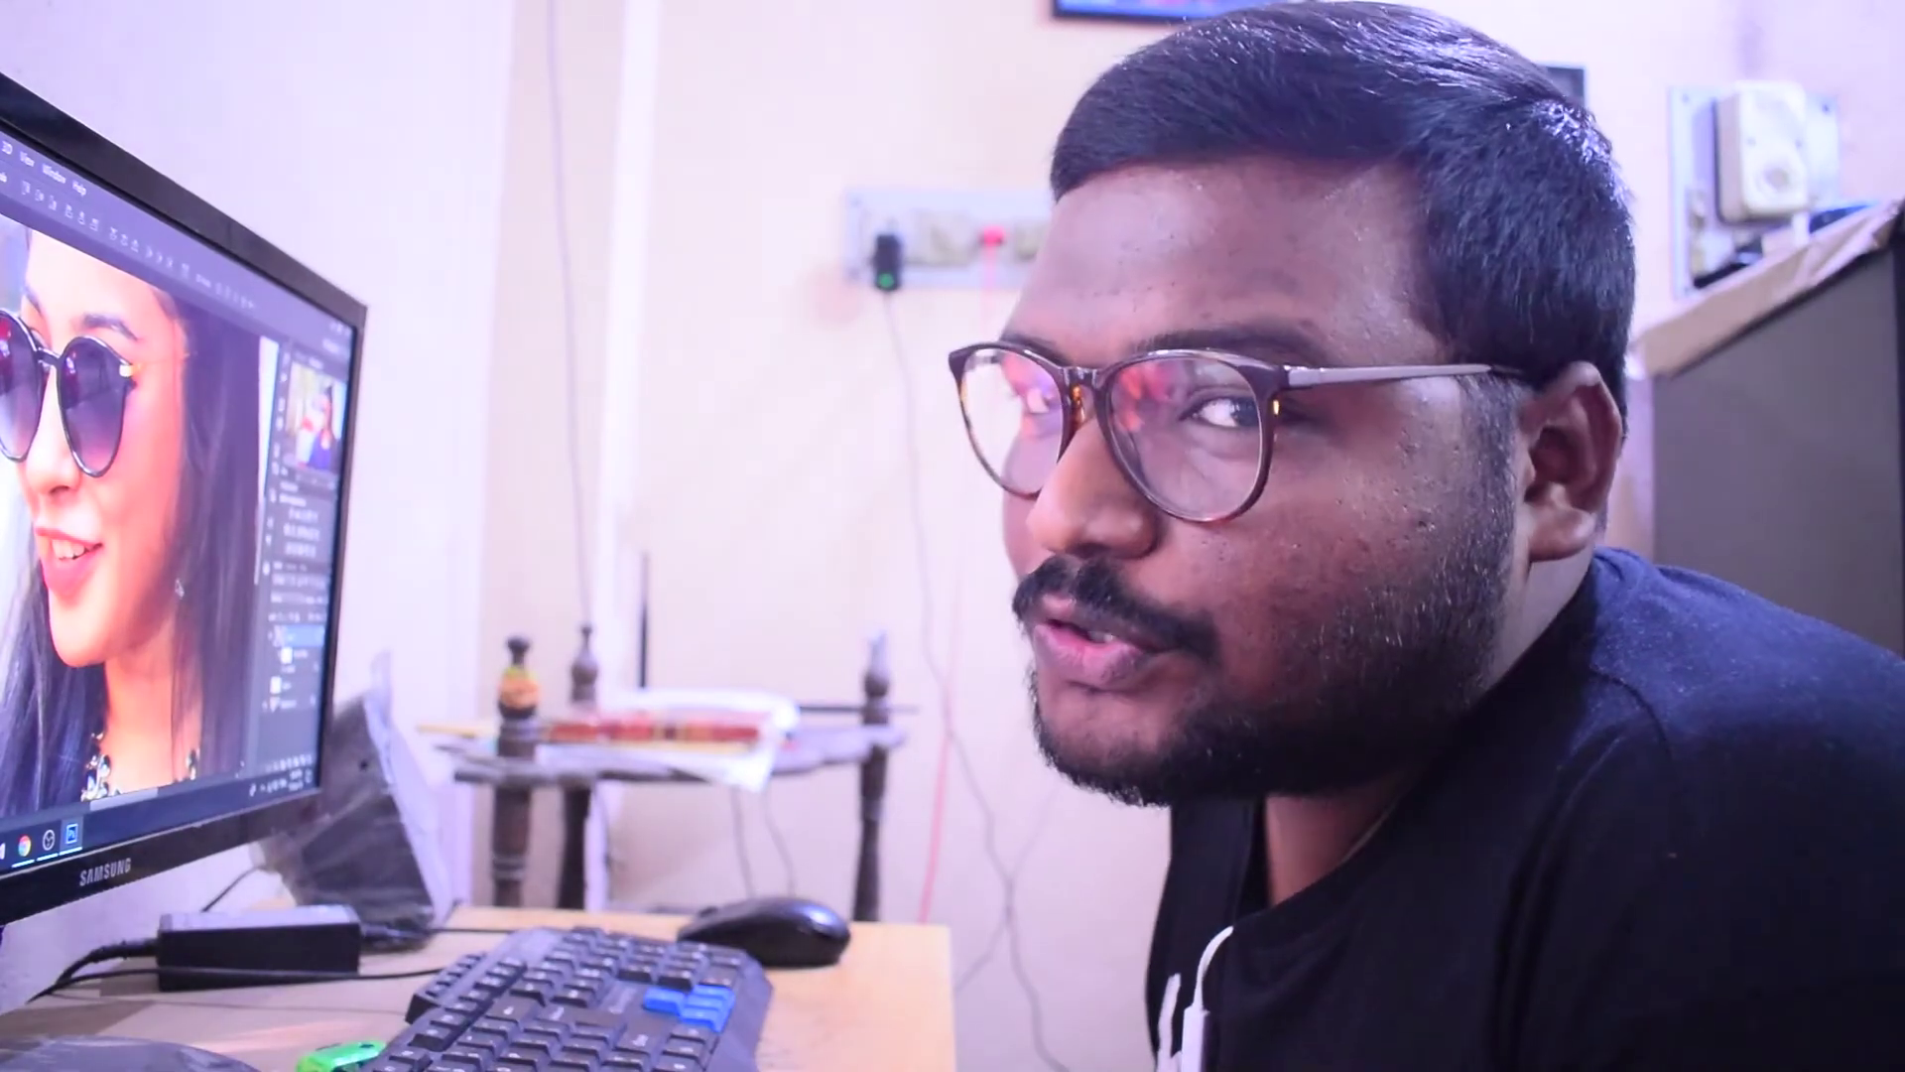